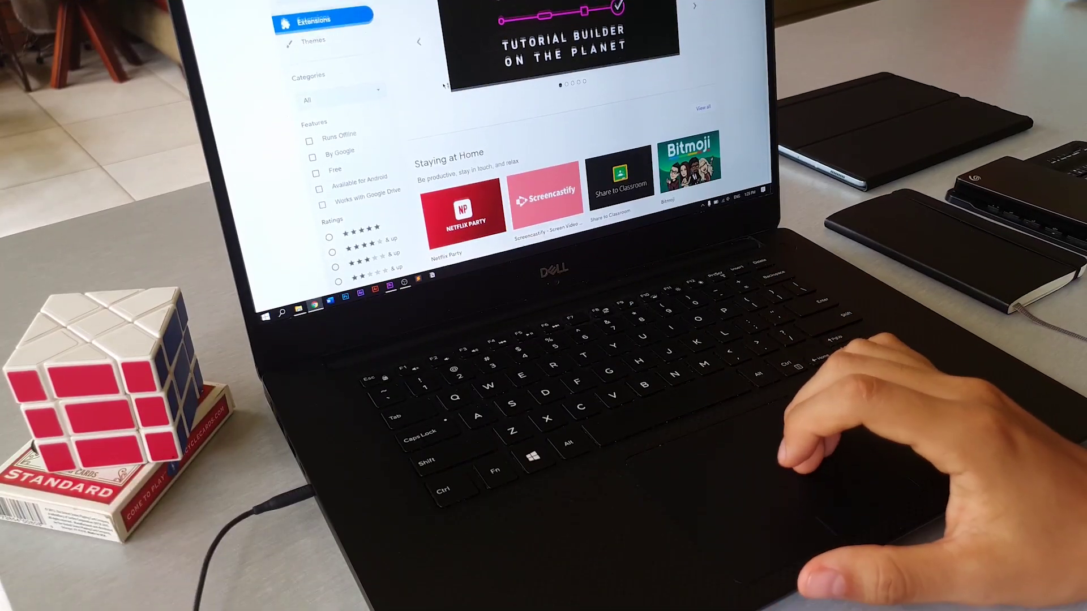
Scroll through the Chrome Web Store home page's featured extension rows.
scroll(445, 269, "down", 1)
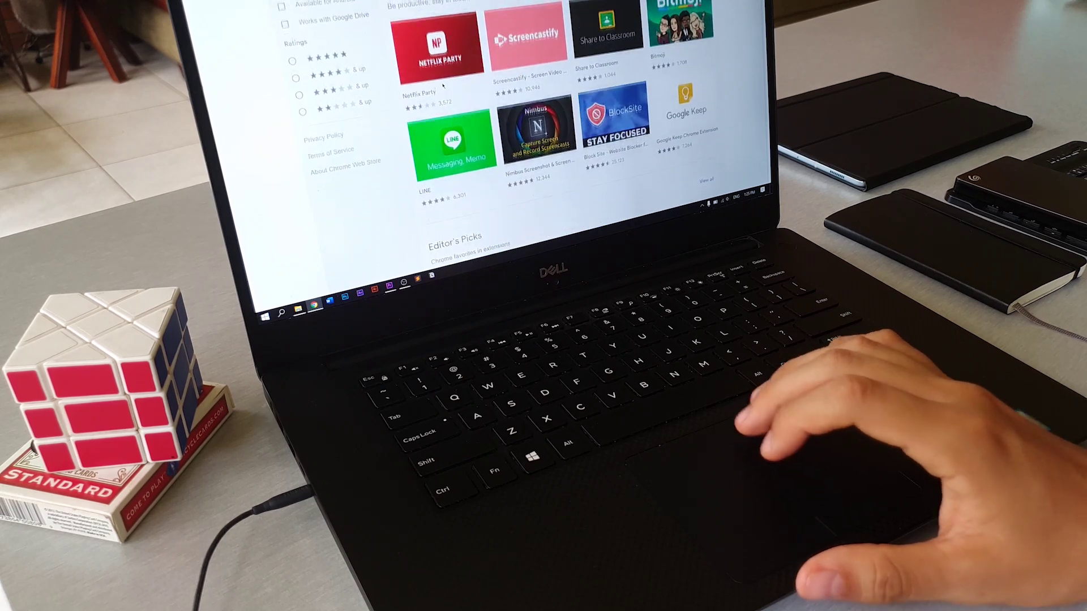
scroll(443, 86, "down", 1)
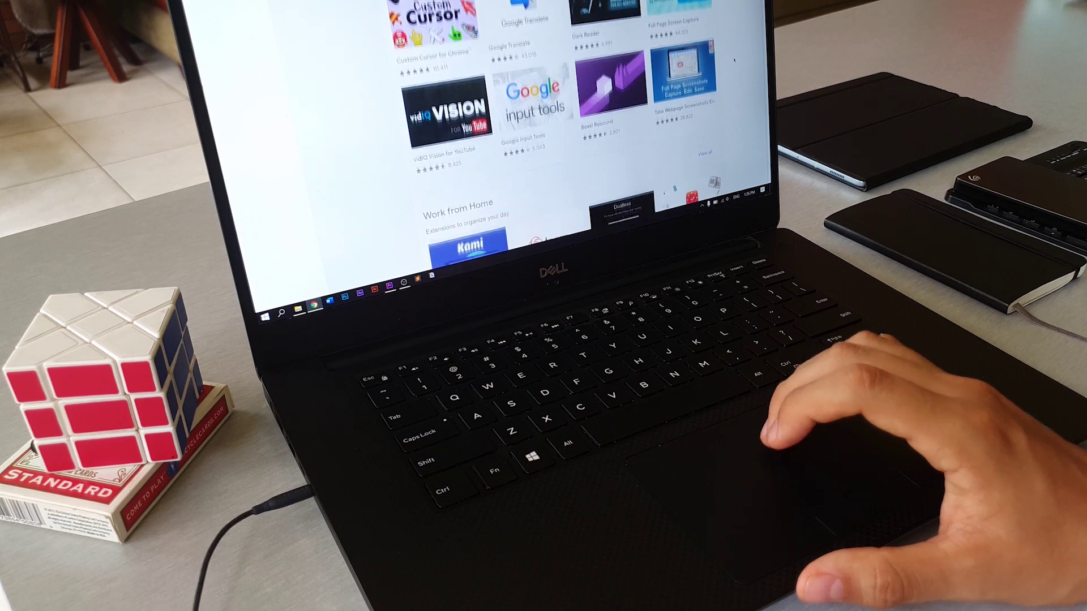
scroll(734, 59, "down", 5)
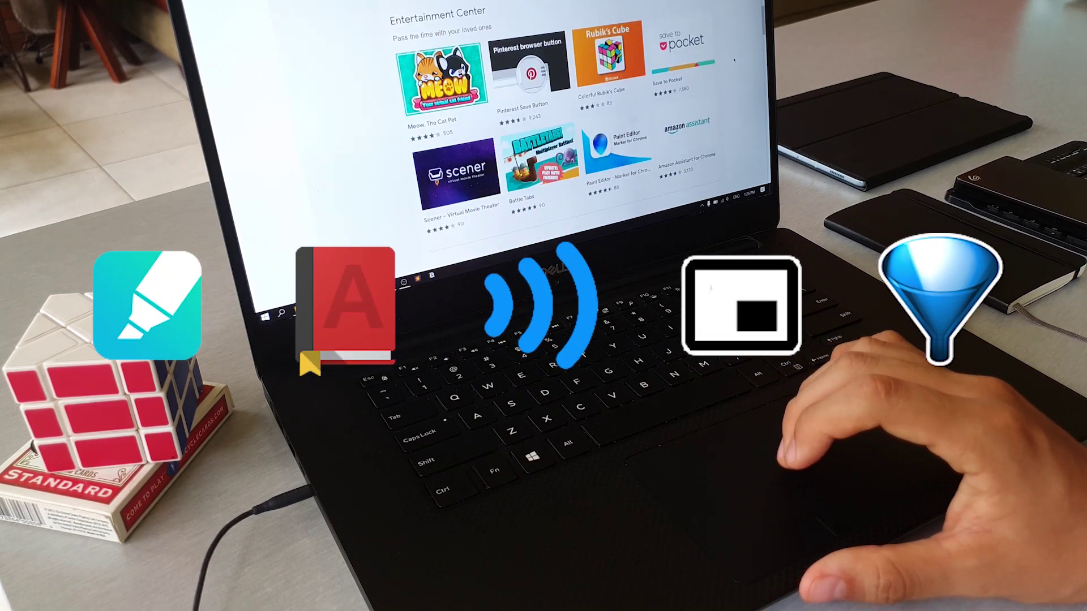
scroll(735, 60, "down", 10)
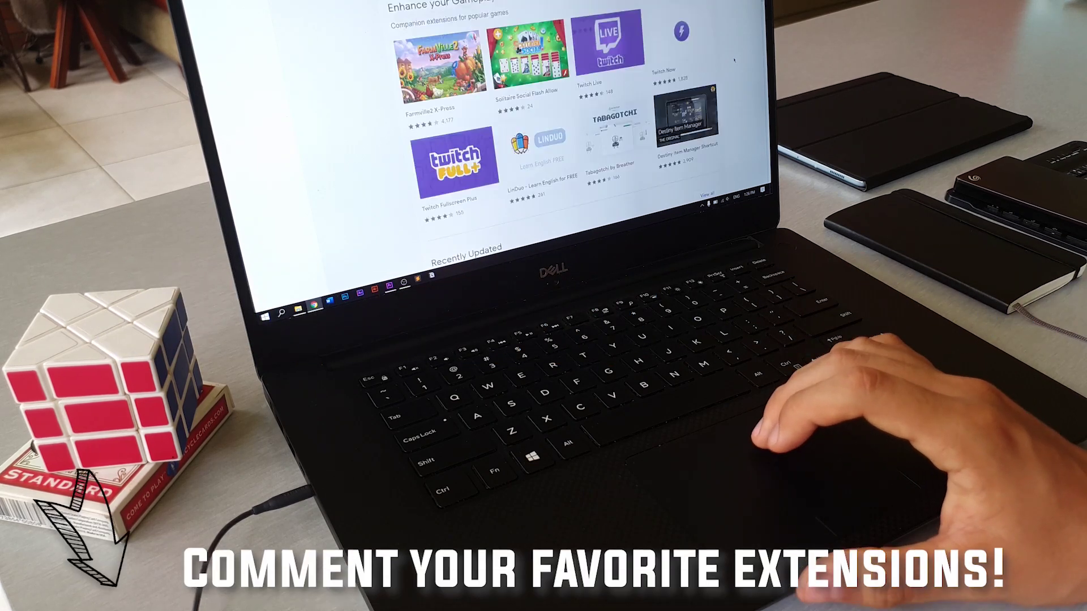
scroll(734, 59, "down", 2)
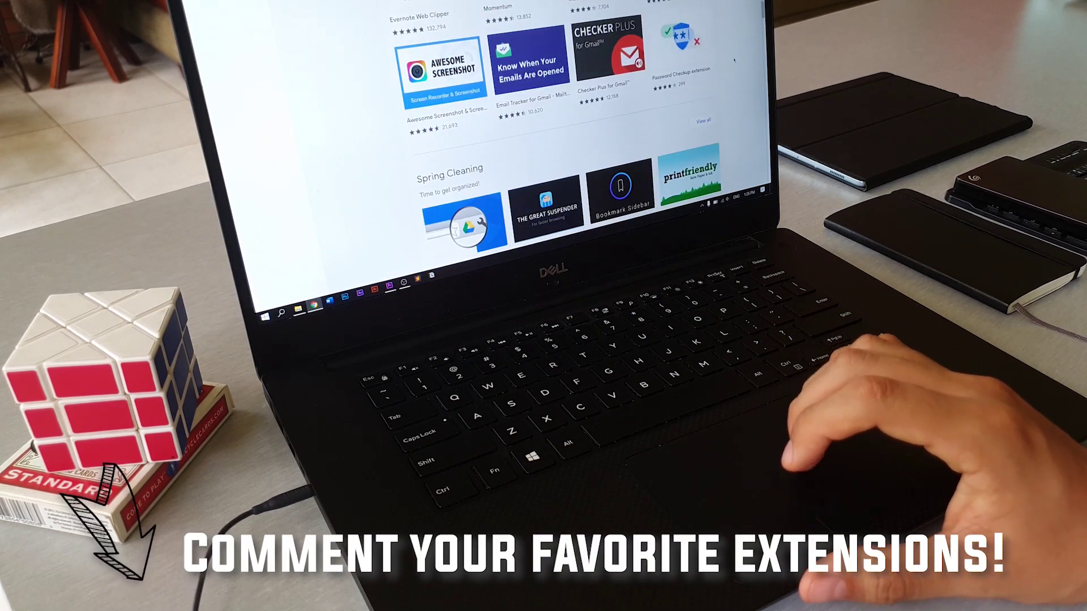
scroll(734, 60, "up", 2)
scroll(735, 59, "up", 5)
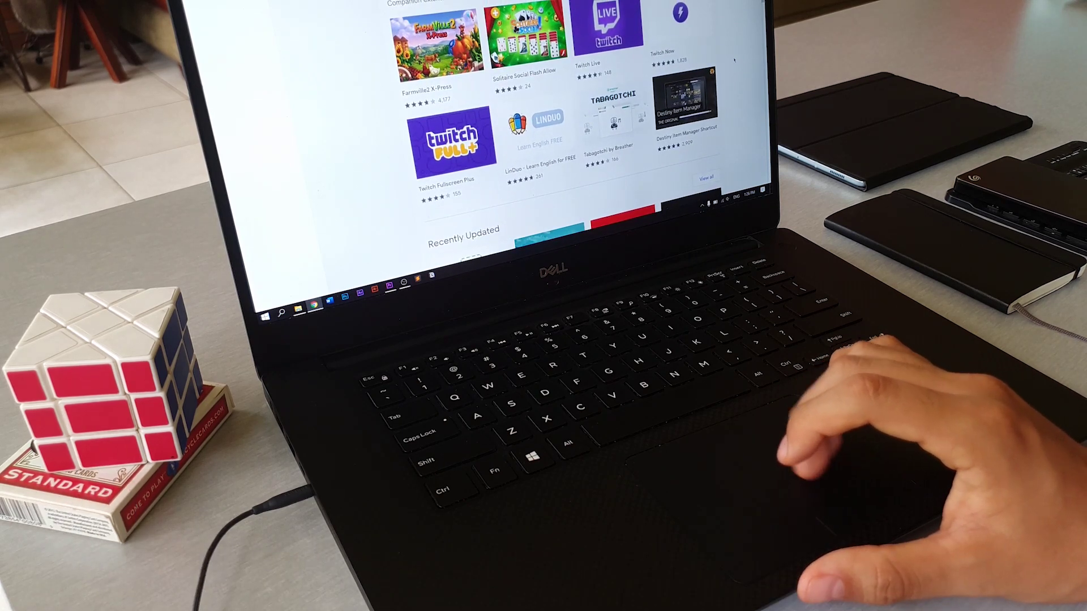
scroll(735, 59, "down", 3)
scroll(734, 60, "down", 2)
scroll(734, 59, "down", 2)
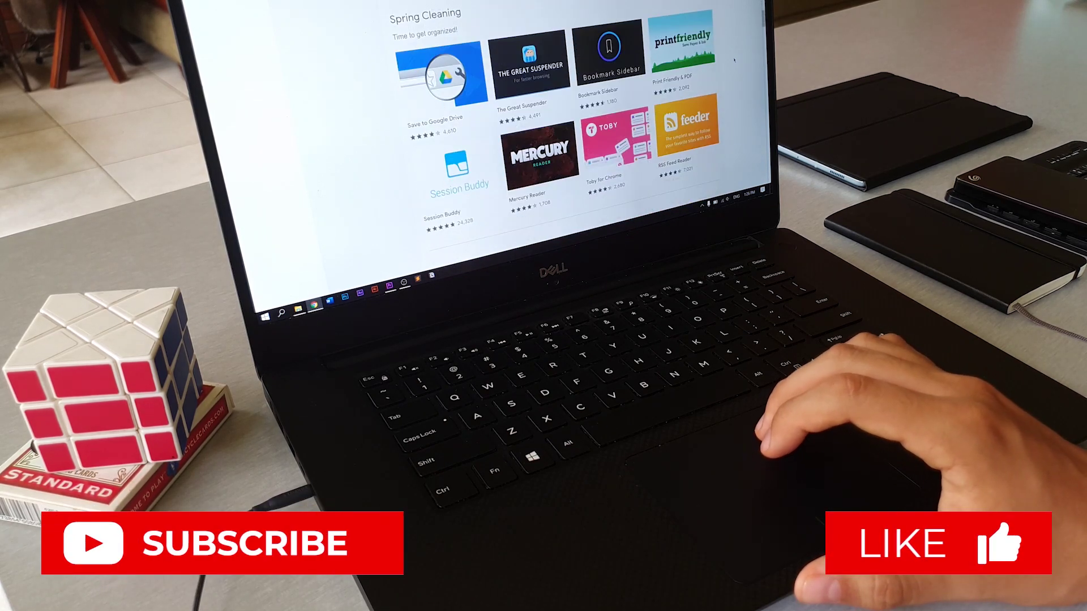
scroll(734, 60, "down", 5)
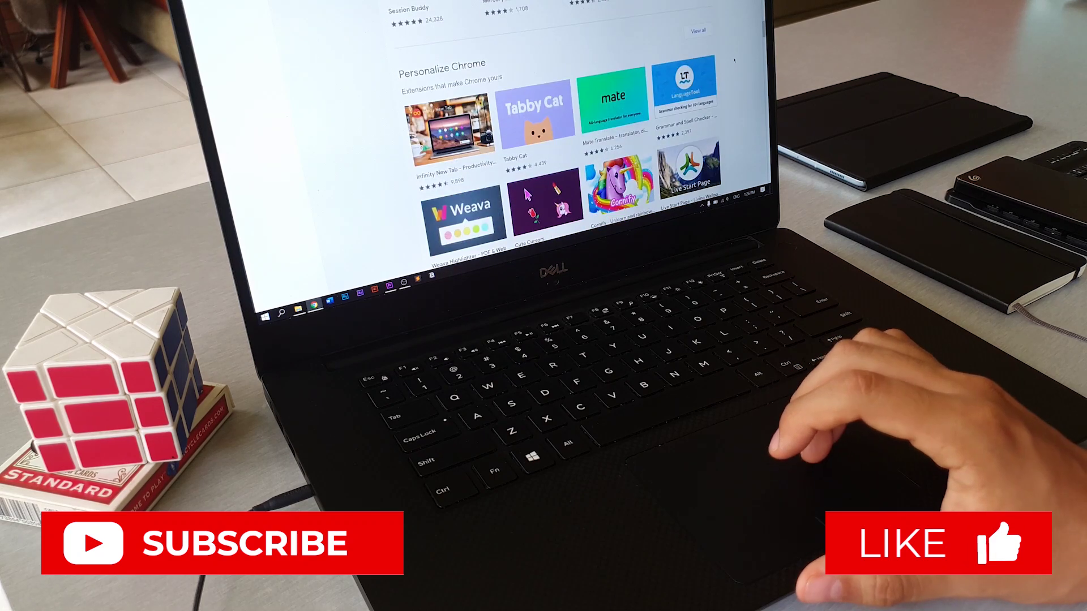
scroll(734, 59, "down", 2)
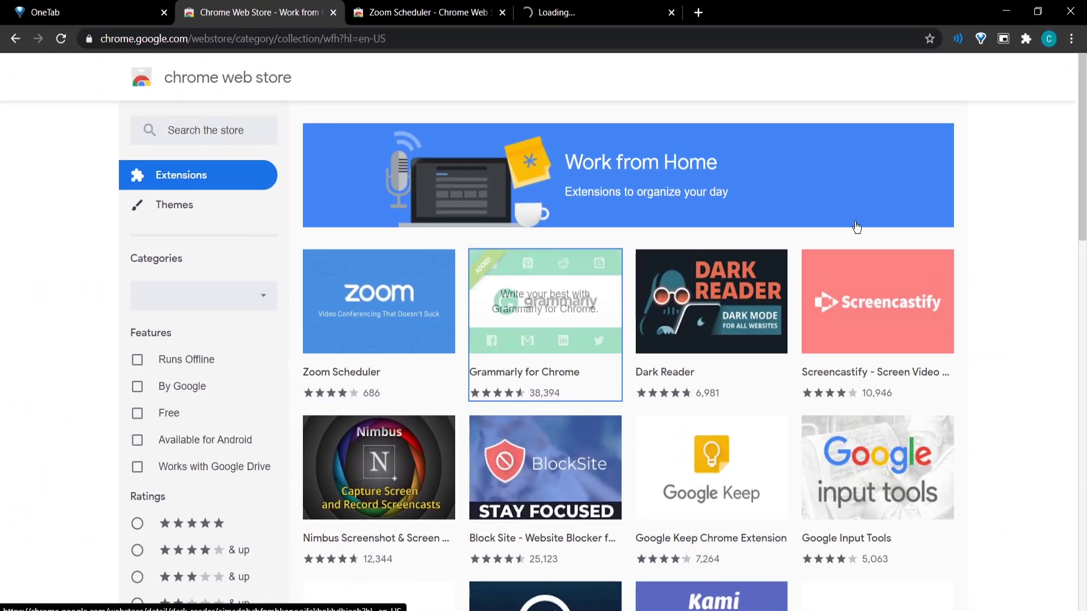
Cycle through and skim the Zoom Scheduler, Grammarly and Dark Reader store pages.
key("ctrl+Tab")
scroll(921, 386, "down", 4)
scroll(921, 386, "up", 10)
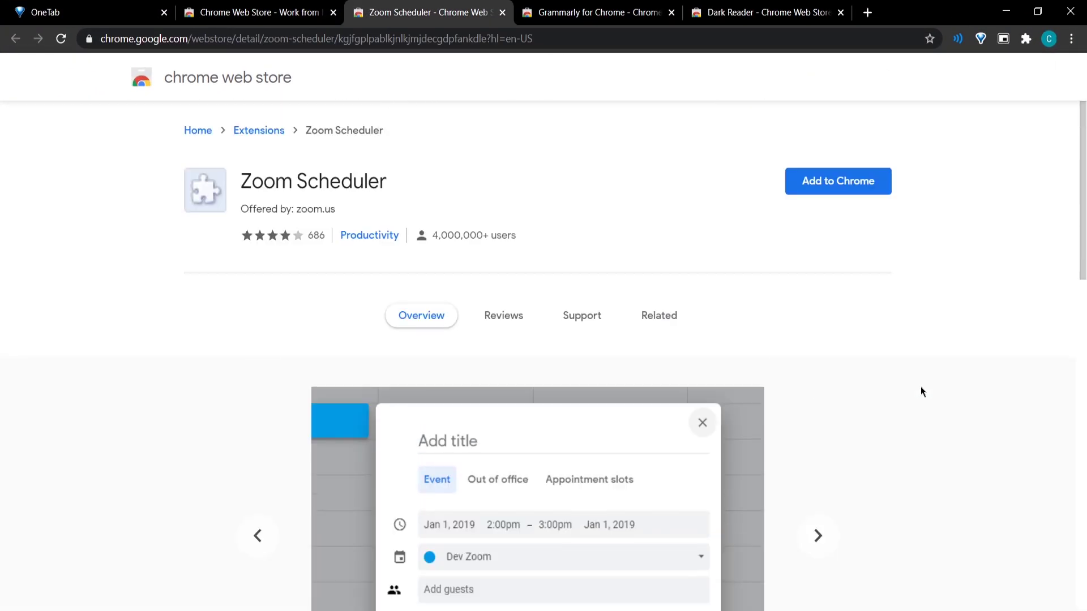
key("ctrl+Tab")
scroll(913, 360, "down", 5)
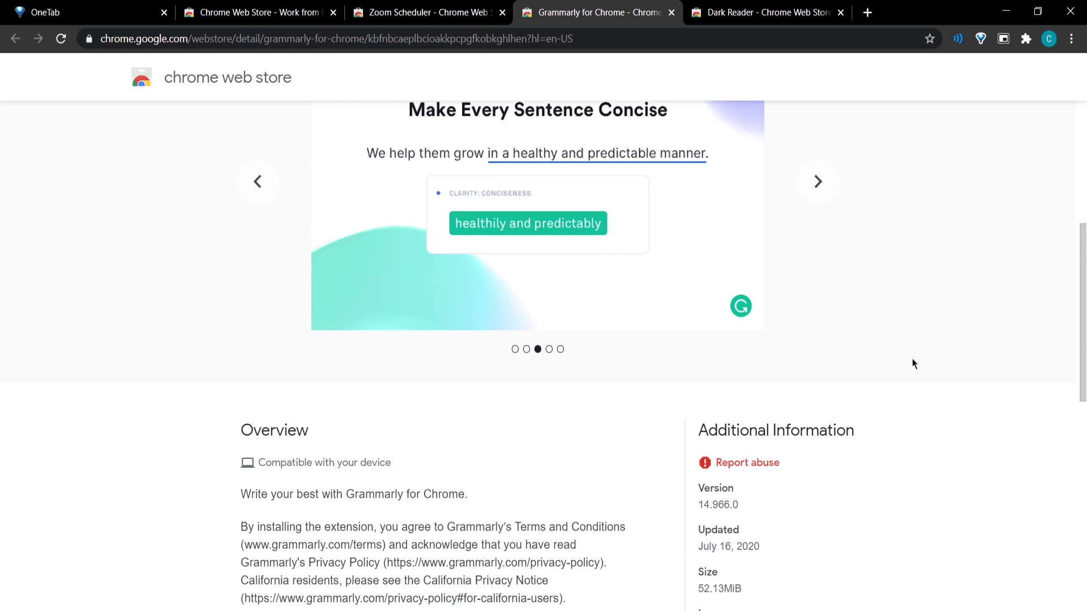
scroll(913, 361, "up", 5)
key("ctrl+Tab")
scroll(924, 319, "down", 6)
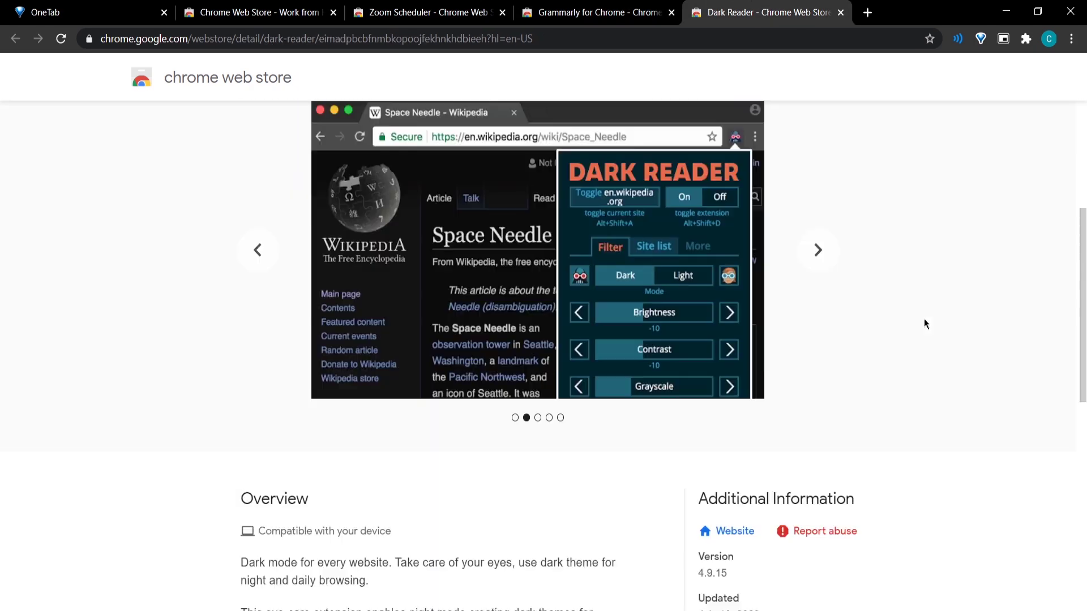
scroll(924, 320, "down", 7)
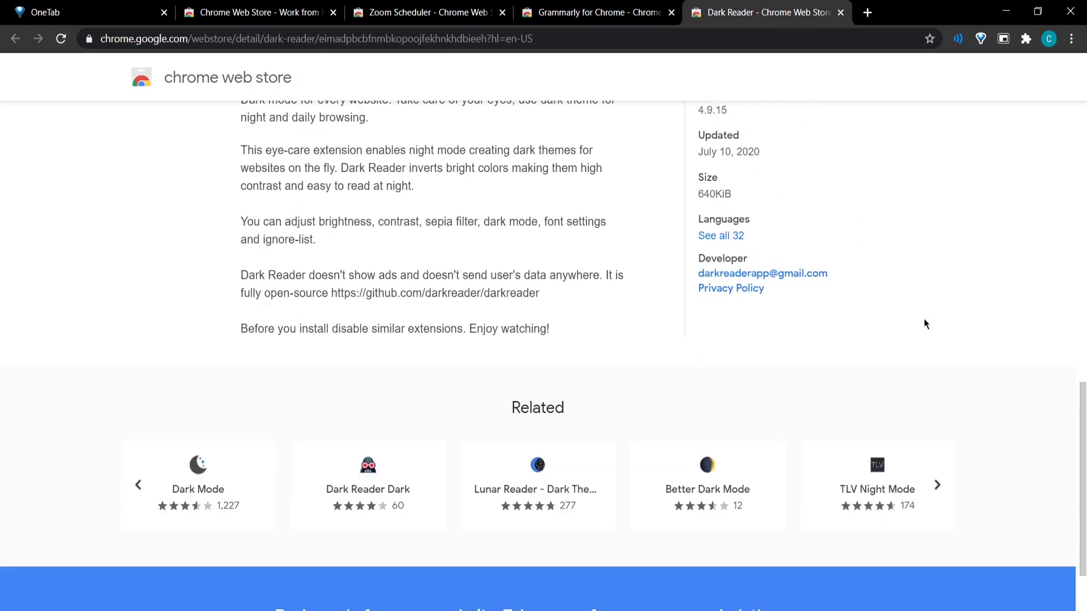
scroll(925, 319, "up", 13)
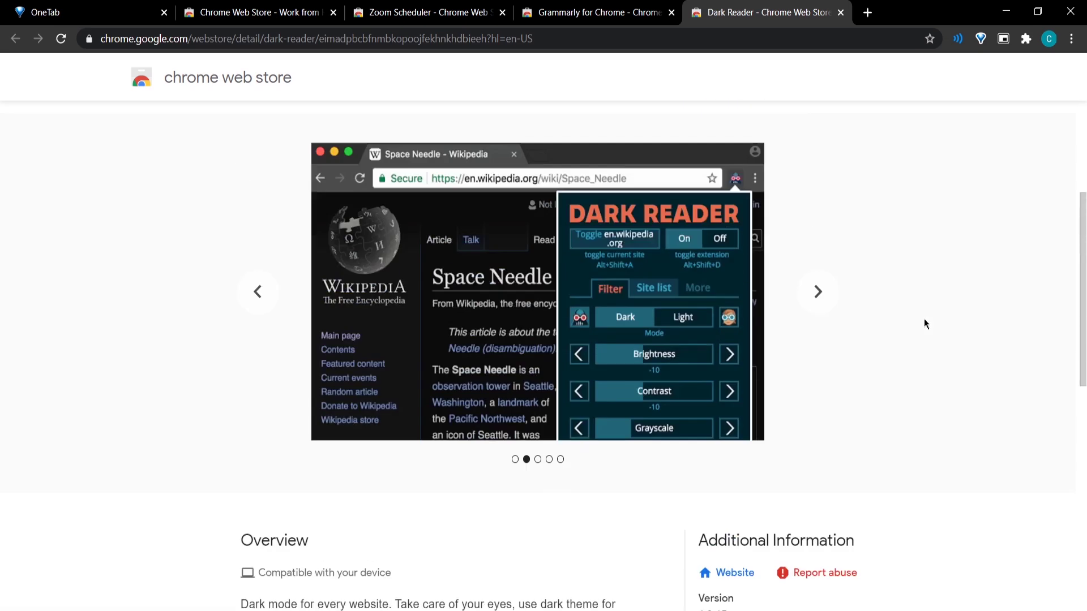
scroll(924, 319, "up", 1)
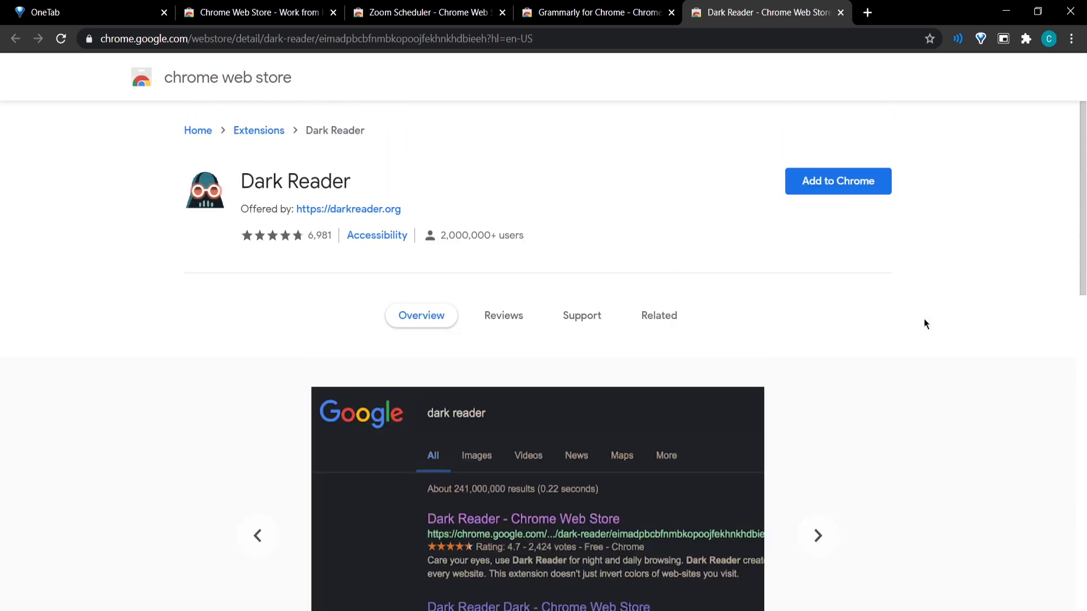
Go back to the Grammarly for Chrome store page and look it over again.
left_click(648, 11)
scroll(944, 400, "down", 5)
scroll(944, 399, "up", 5)
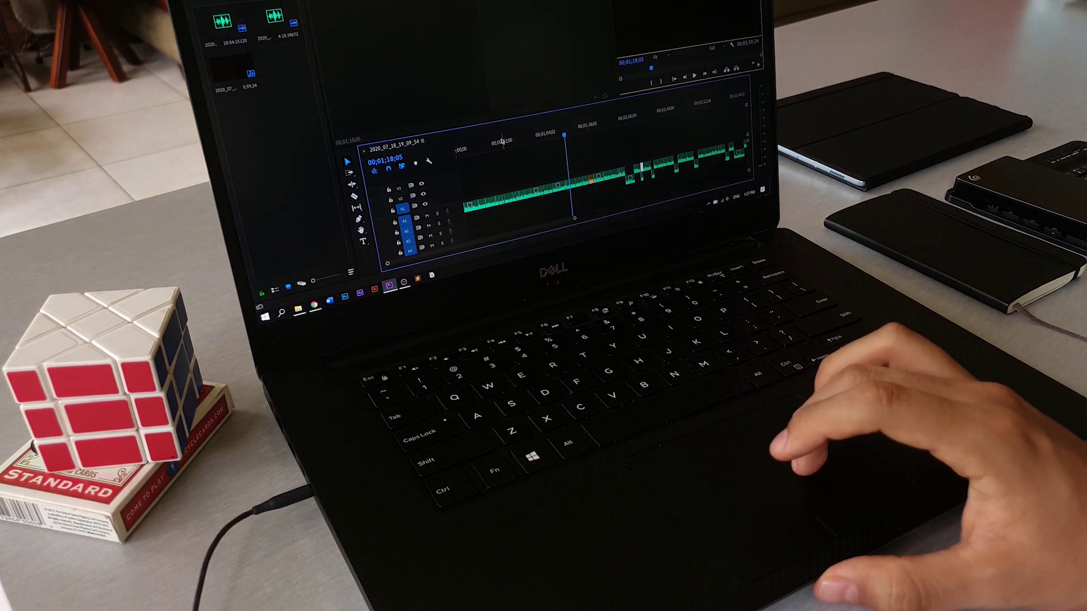
left_click_drag(502, 142, 523, 140)
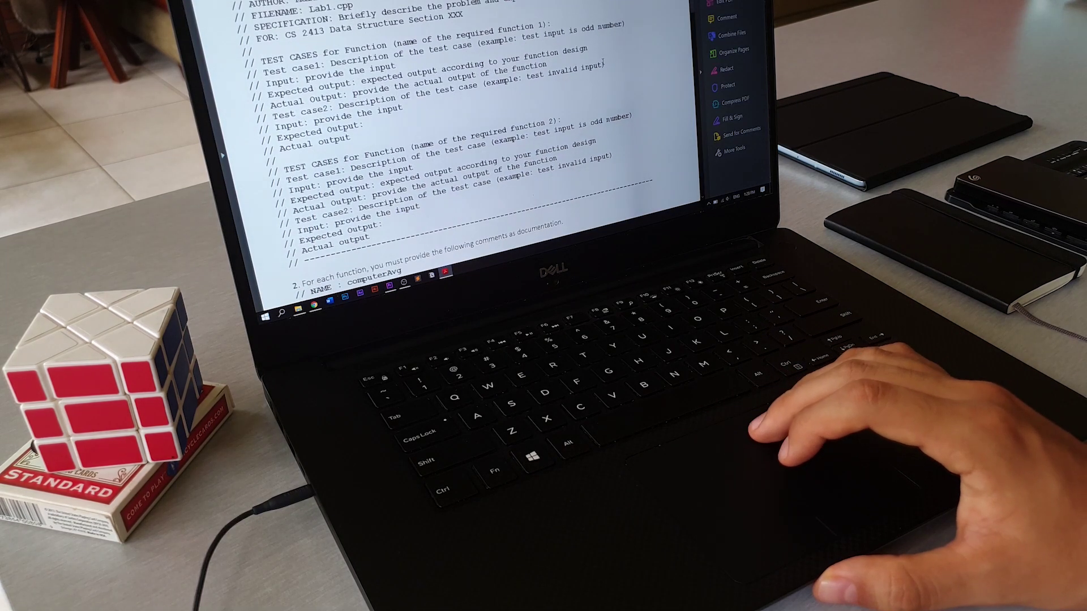
scroll(603, 62, "up", 2)
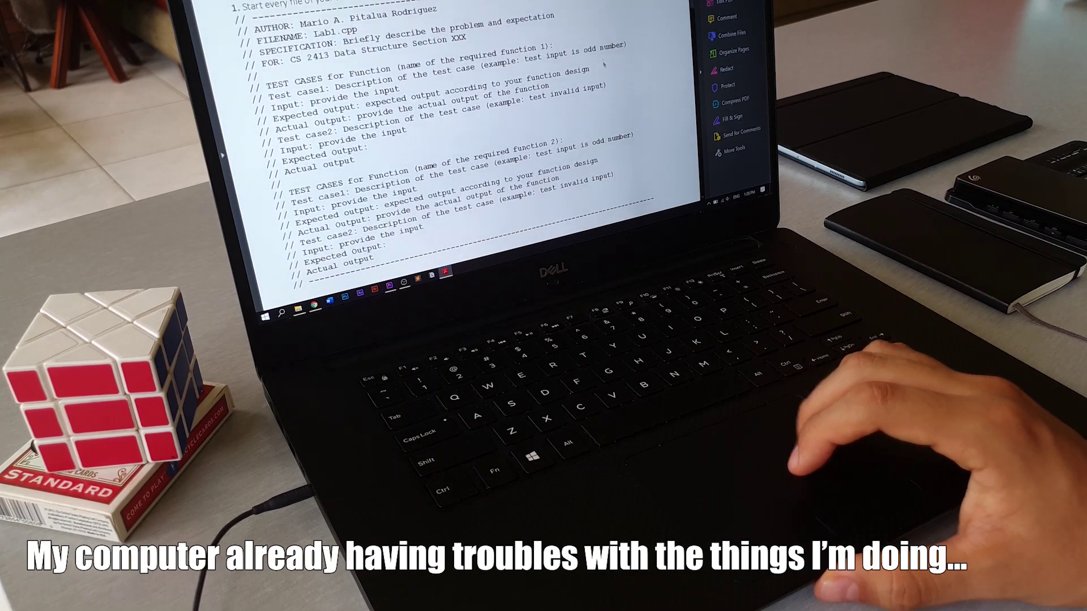
scroll(604, 65, "up", 2)
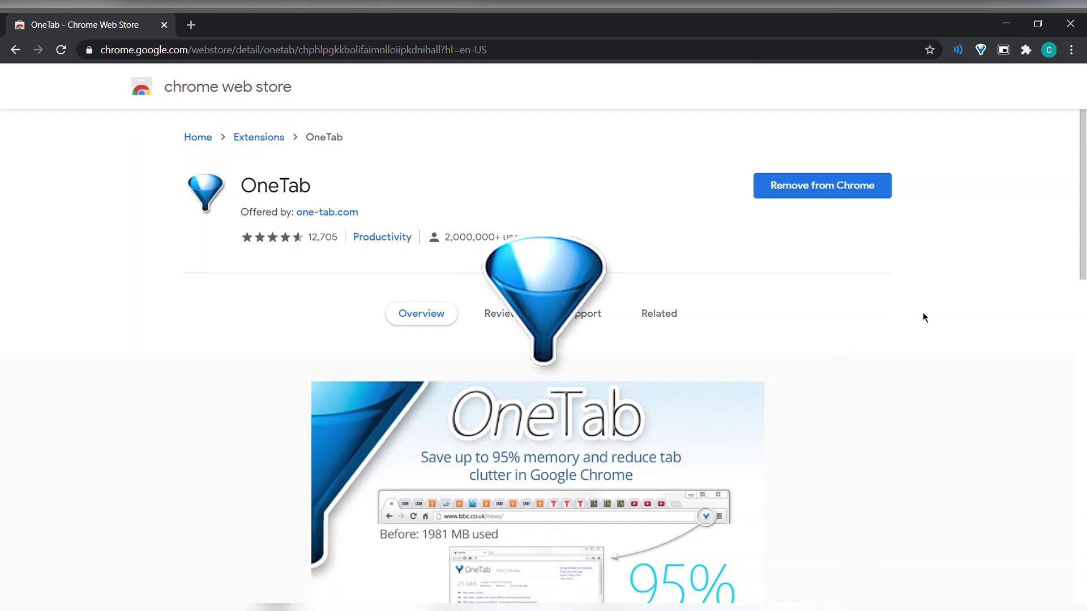
Scroll through the OneTab extension's store page overview.
scroll(928, 315, "down", 1)
scroll(929, 320, "down", 1)
scroll(918, 318, "down", 1)
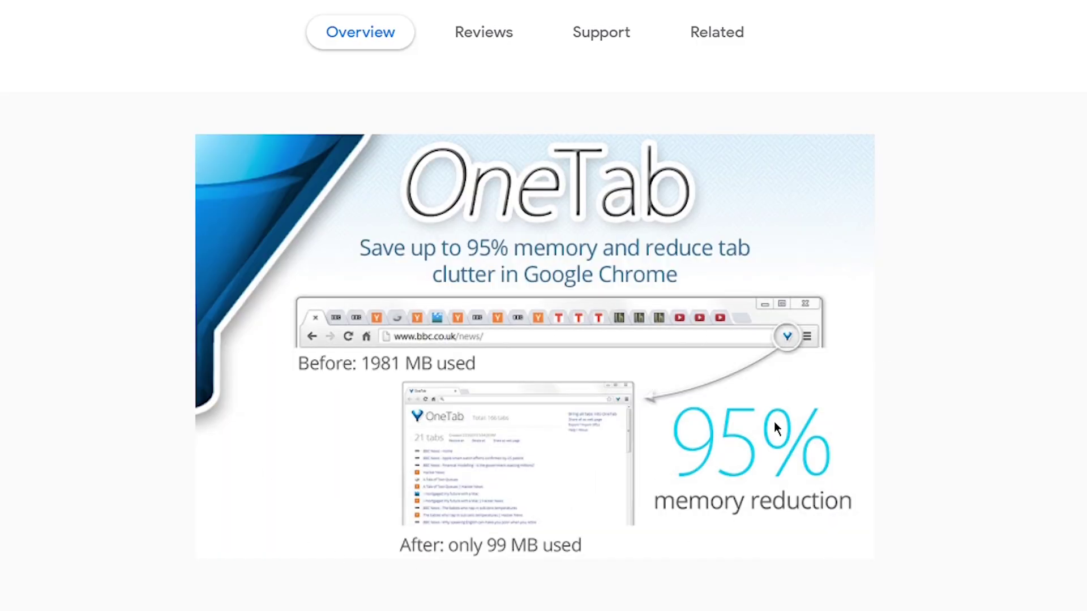
scroll(1013, 433, "down", 6)
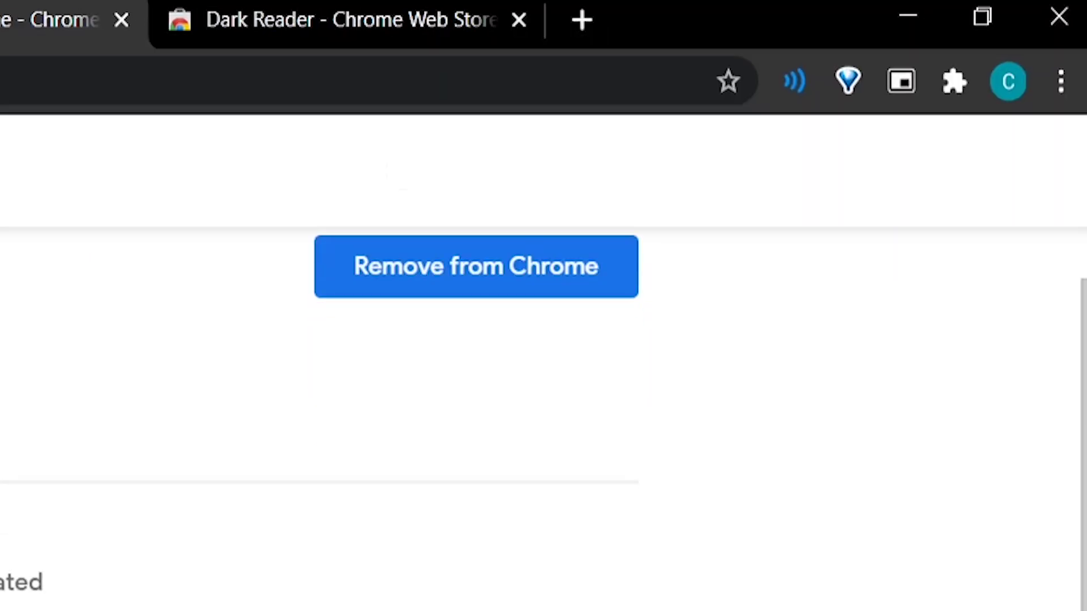
scroll(543, 397, "down", 2)
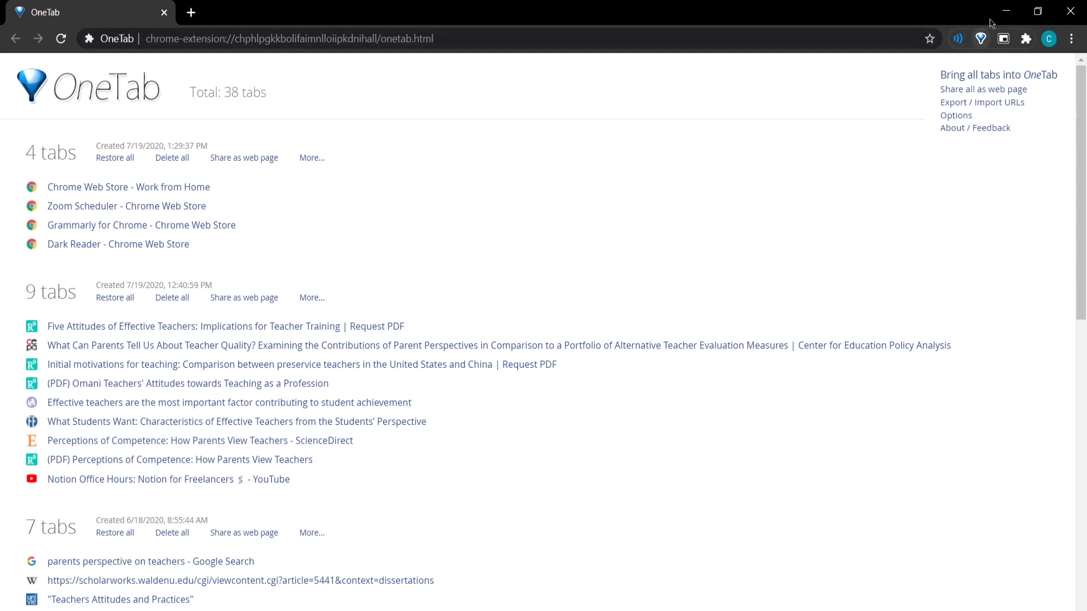
Name the new 4-tab OneTab group 'Extensions' and another group 'Photoshop + Python'.
scroll(708, 455, "down", 12)
scroll(708, 457, "up", 10)
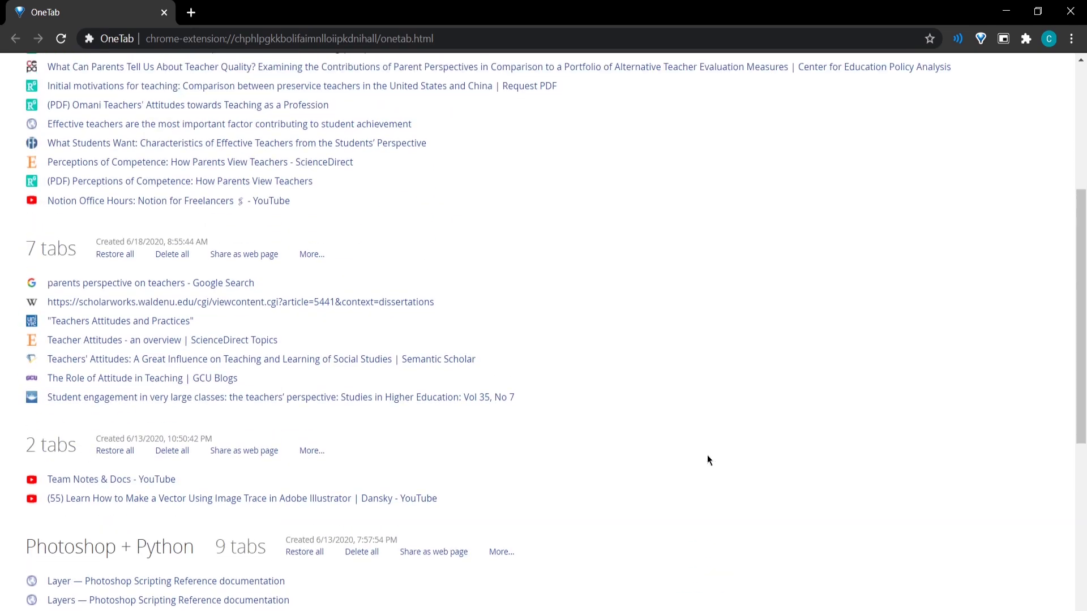
scroll(708, 460, "up", 2)
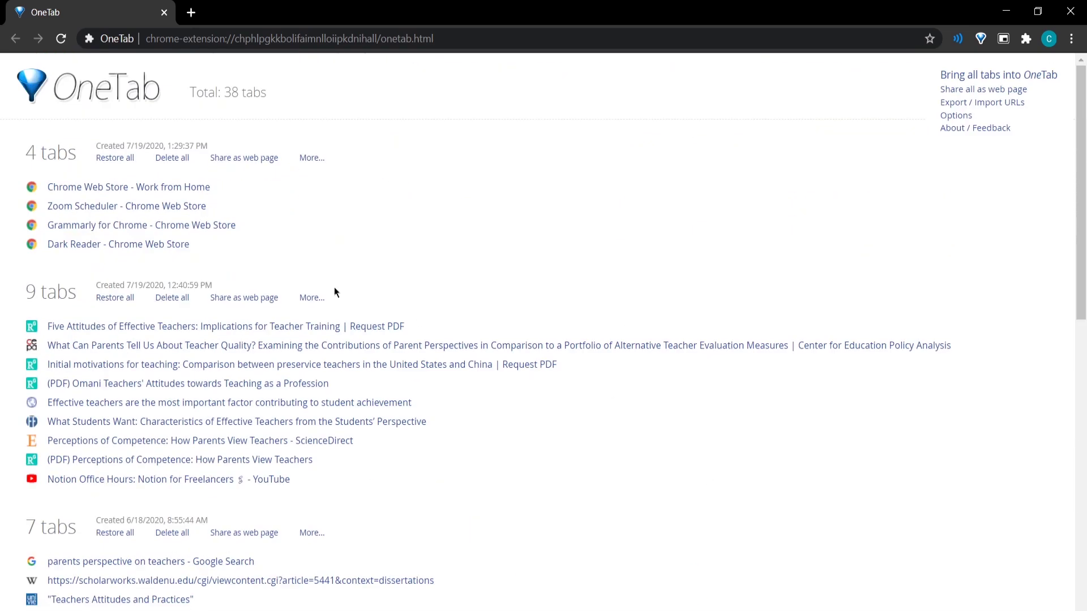
left_click(318, 161)
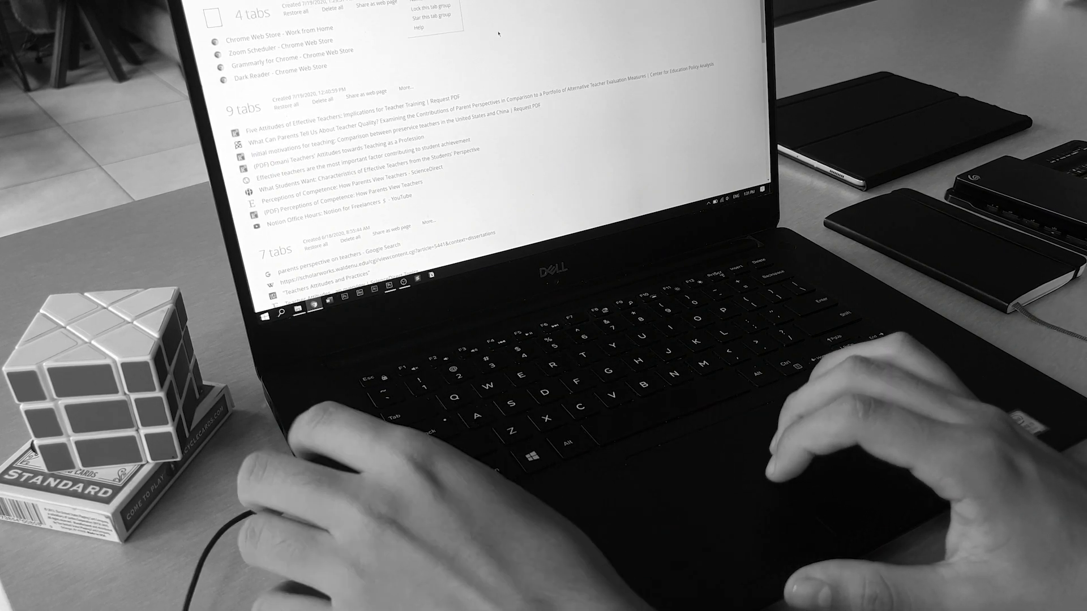
type("E")
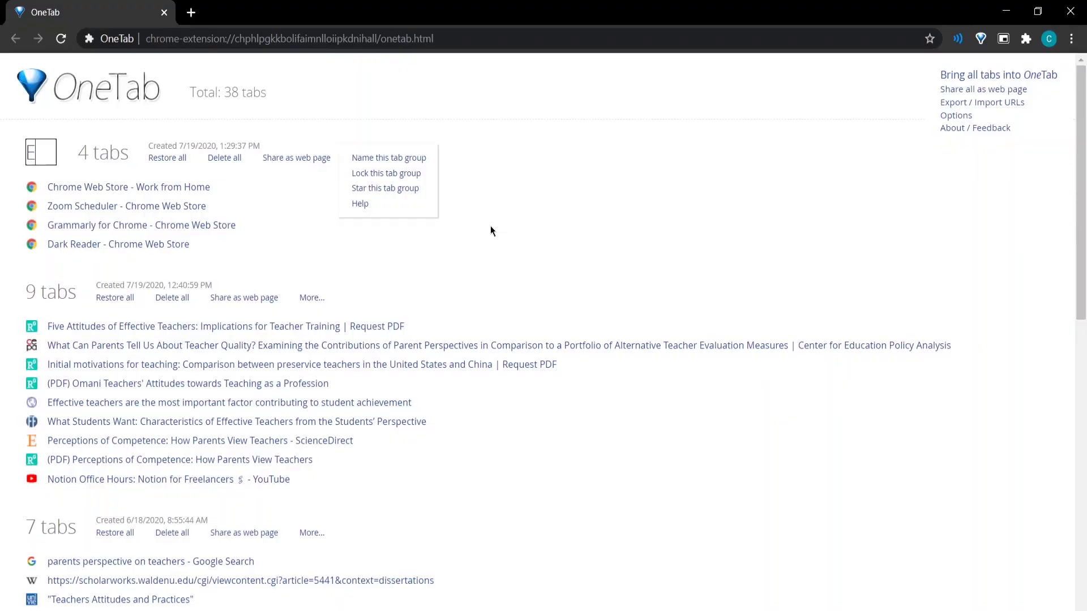
type("xtensions")
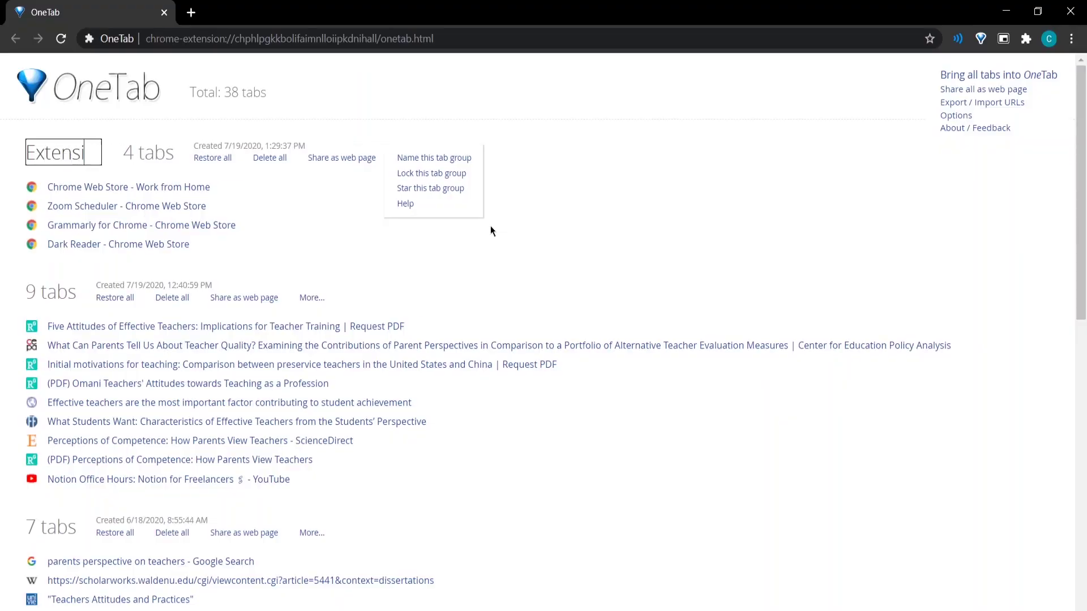
key("Return")
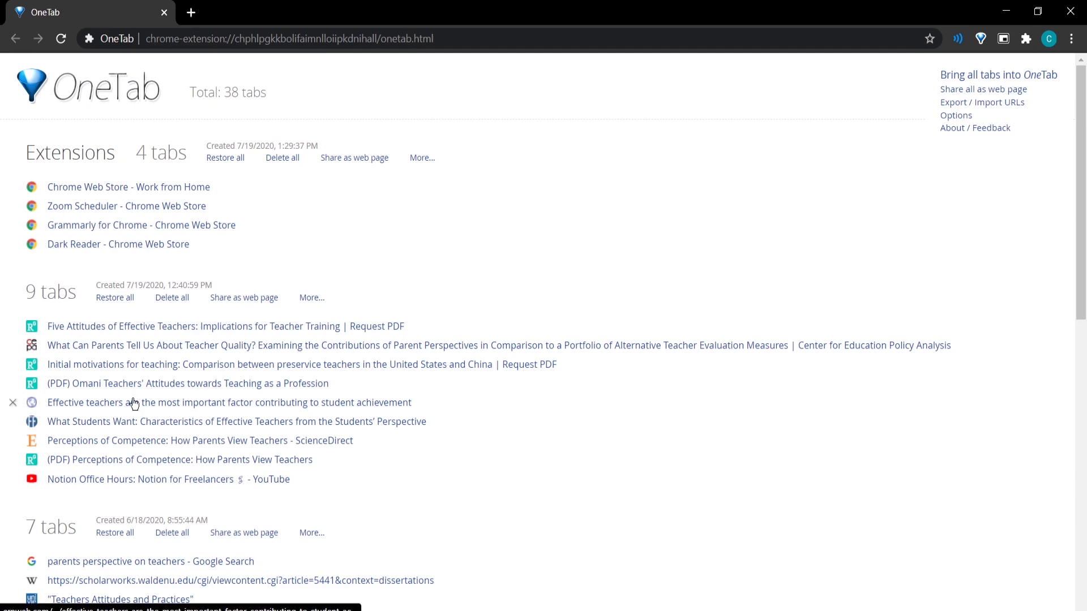
scroll(105, 446, "down", 12)
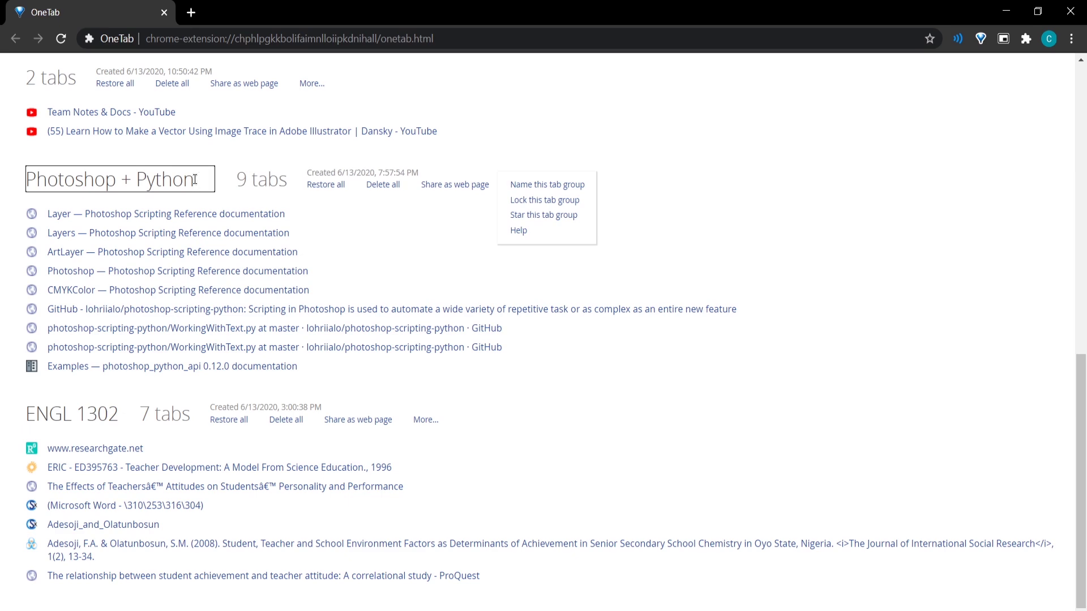
key("Return")
Drag Dark Reader into the 9-tab group and Zoom Scheduler into the 7-tab group.
scroll(105, 450, "up", 5)
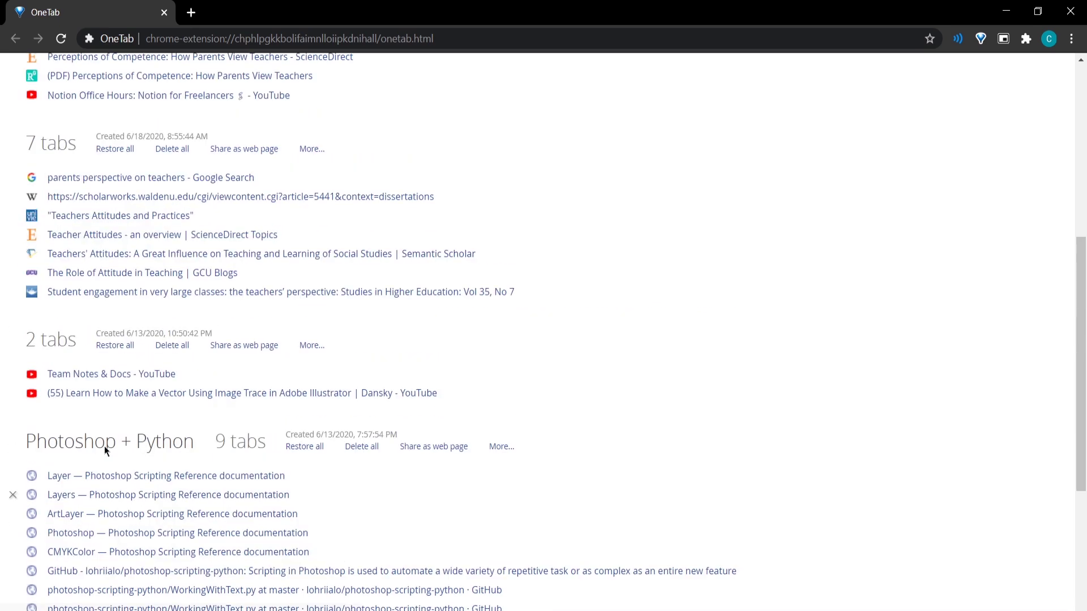
scroll(106, 450, "up", 7)
left_click_drag(85, 245, 104, 370)
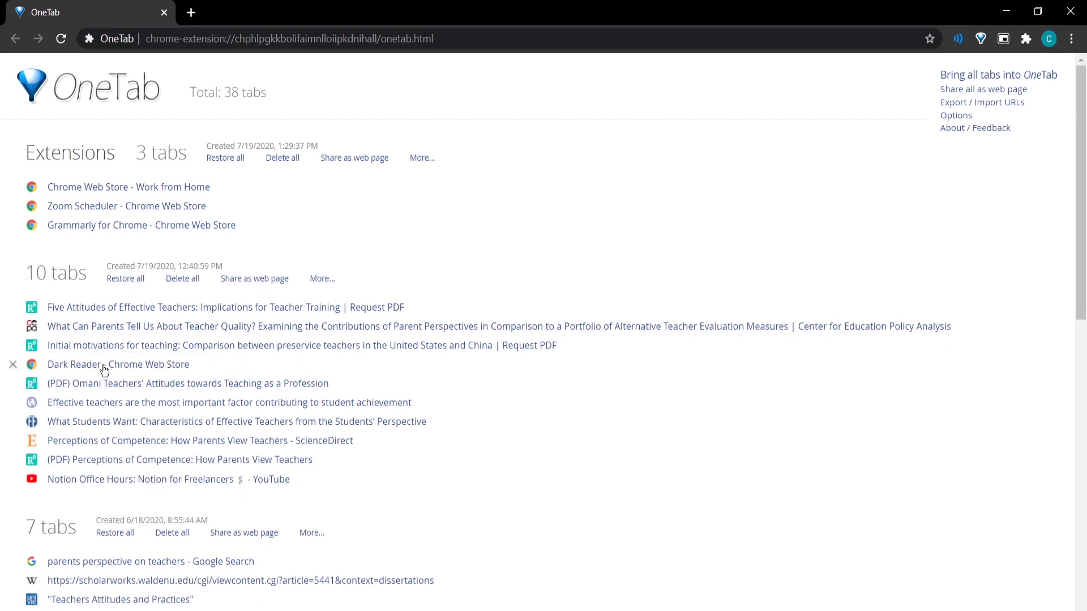
left_click_drag(75, 205, 95, 554)
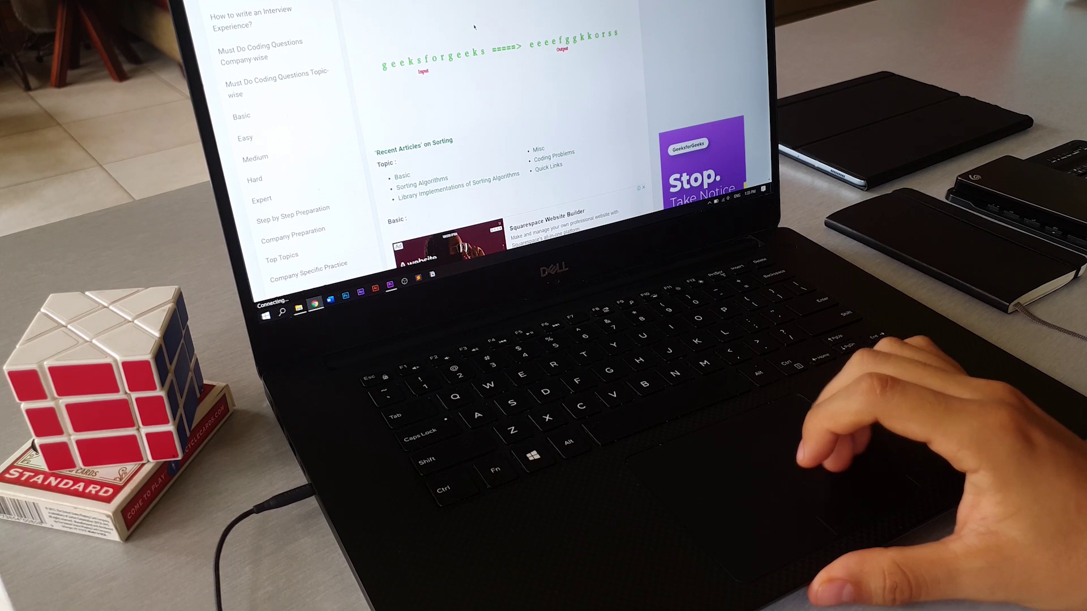
Highlight the Bubble Sort article's opening line in yellow with LINER, then open its dashboard.
scroll(475, 27, "down", 5)
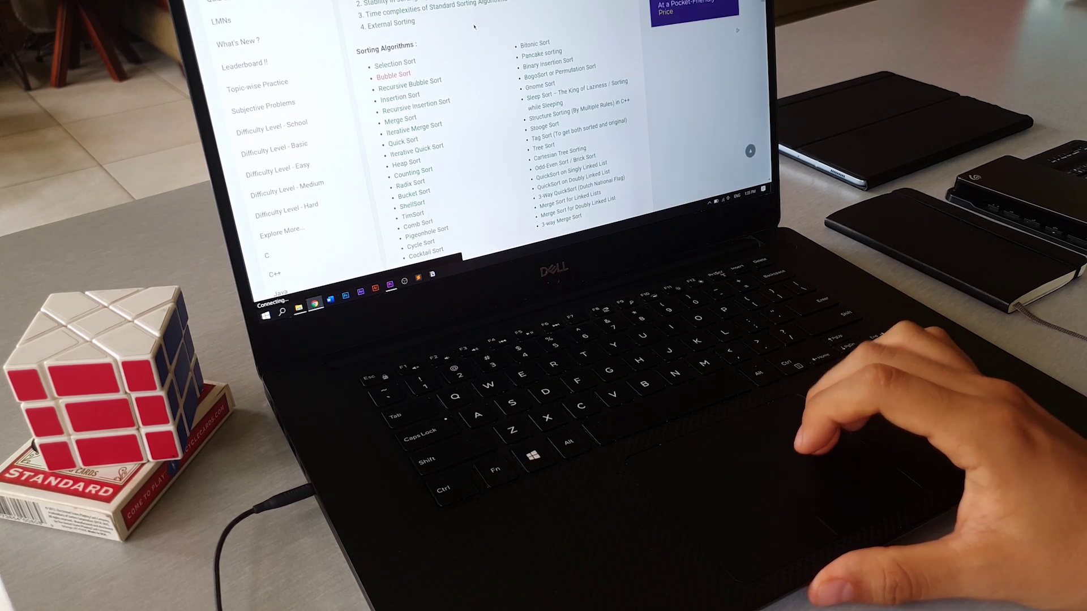
left_click(389, 34)
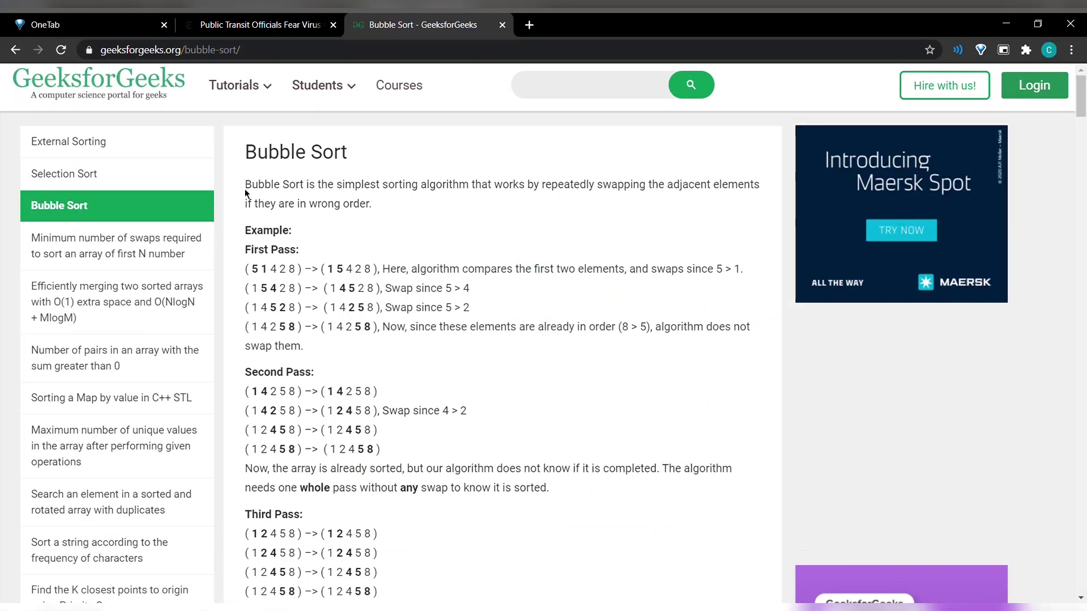
left_click_drag(246, 190, 768, 193)
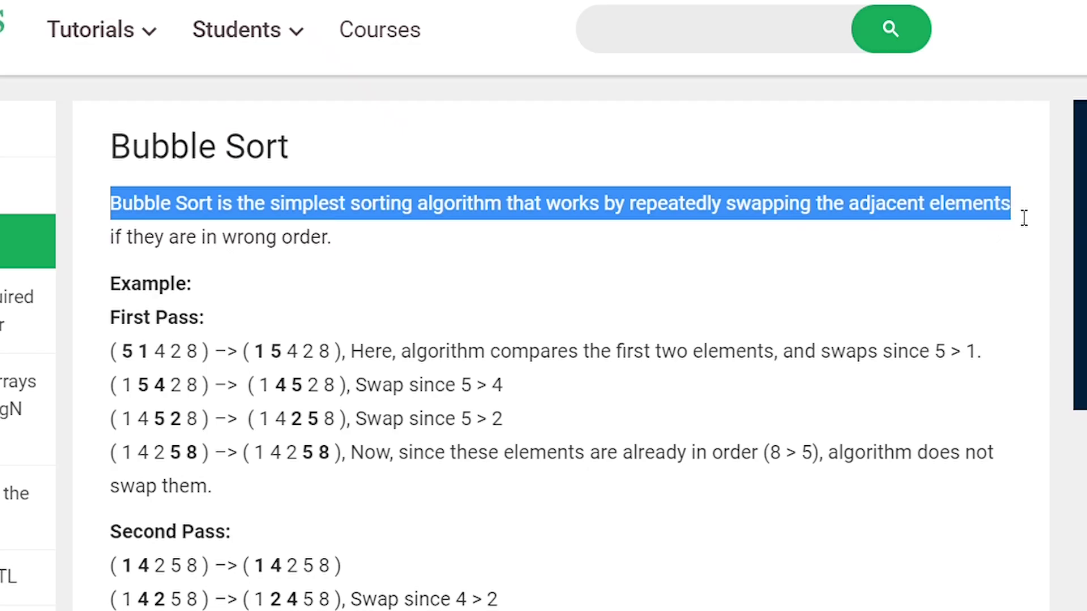
left_click_drag(1024, 218, 967, 217)
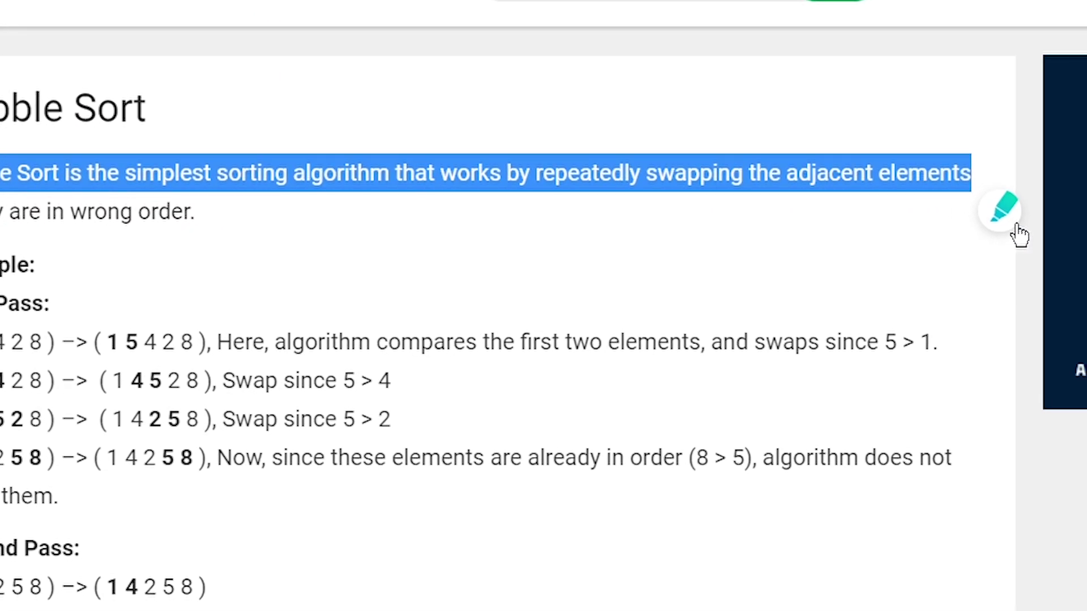
left_click(1004, 212)
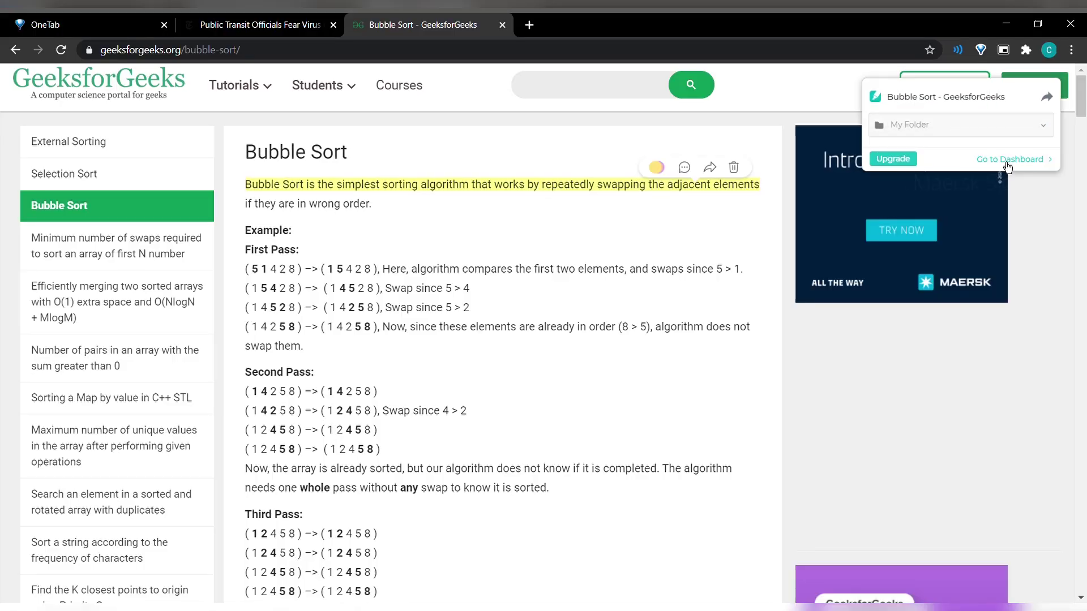
left_click(1001, 156)
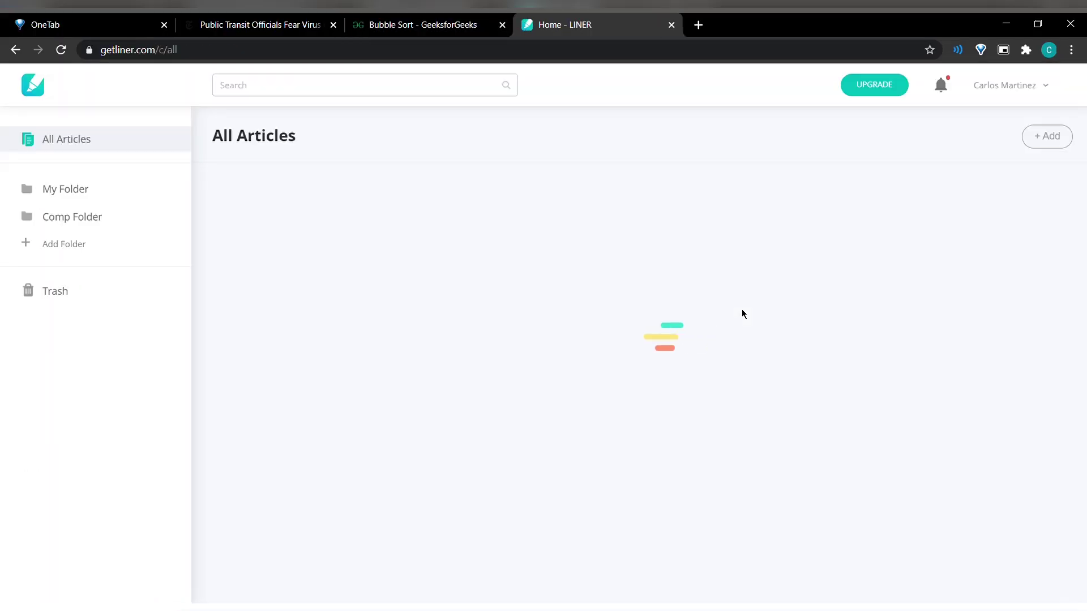
Move Bubble Sort into the CS folder and the Coronavirus updates article into Comp Folder.
left_click(600, 34)
left_click(581, 155)
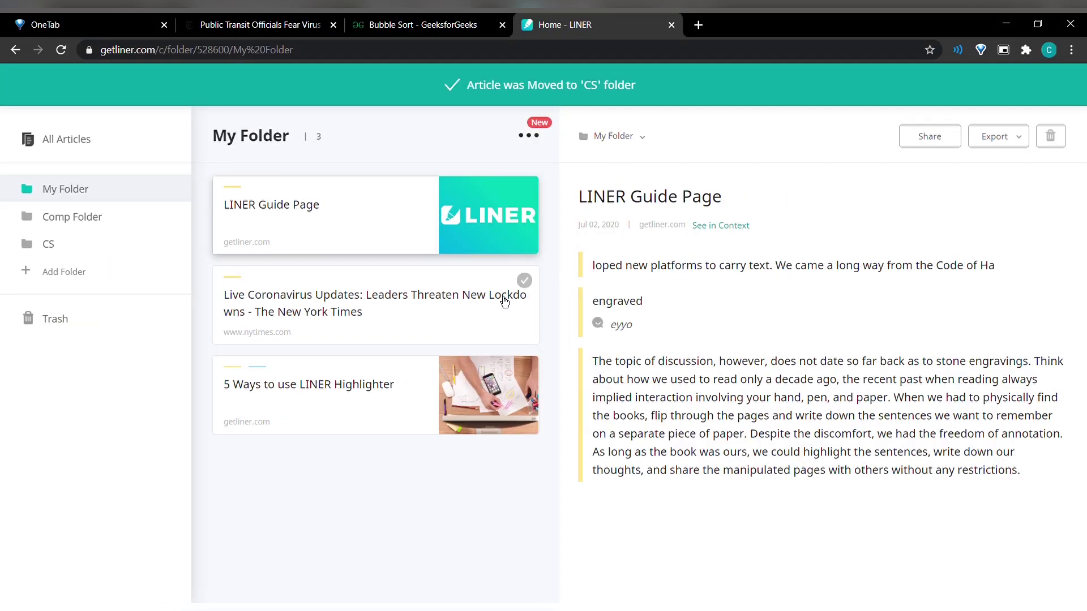
left_click(504, 301)
left_click(638, 140)
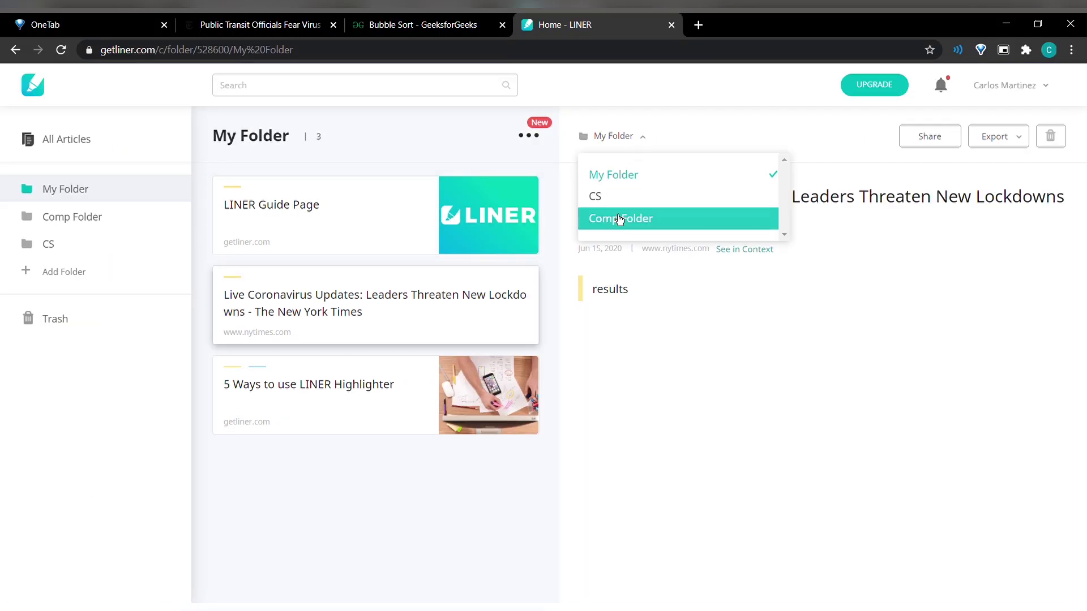
left_click(618, 218)
Open the CS folder and view the saved Bubble Sort article.
left_click(75, 251)
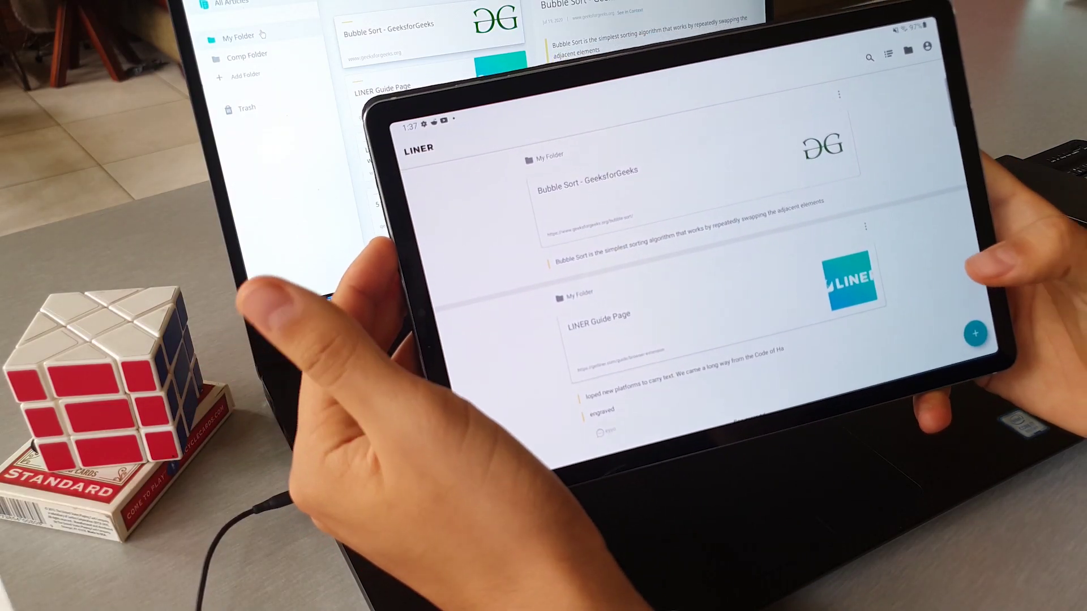
left_click(572, 181)
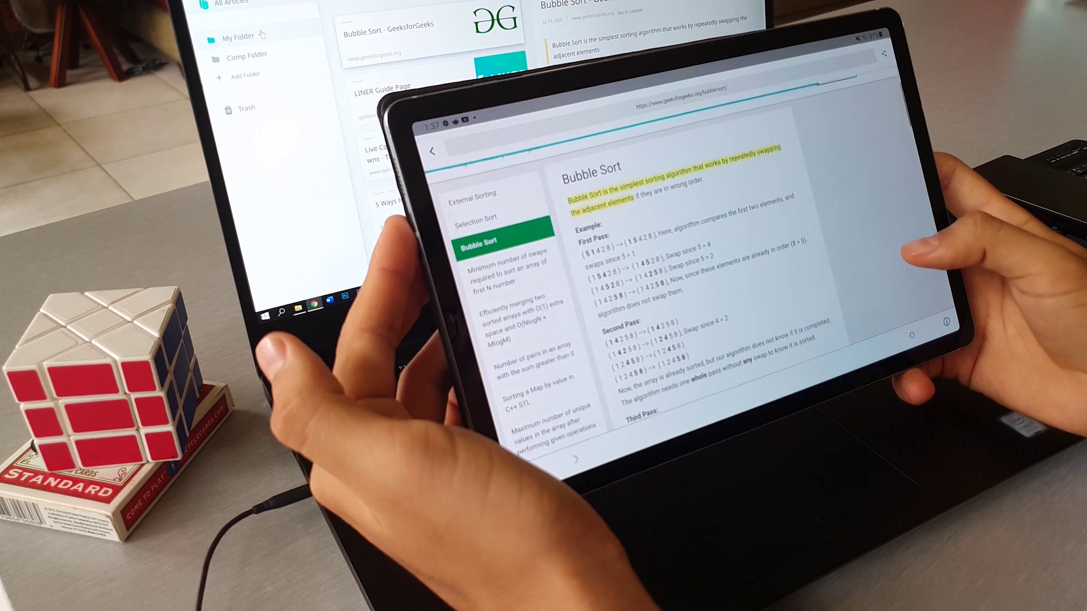
scroll(679, 255, "down", 10)
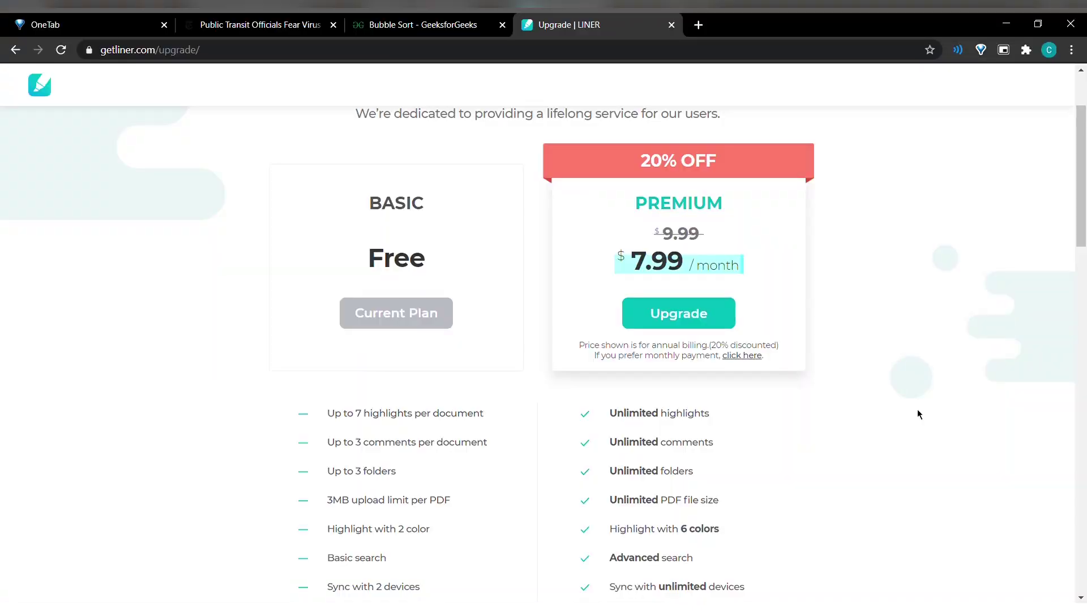
scroll(917, 410, "down", 1)
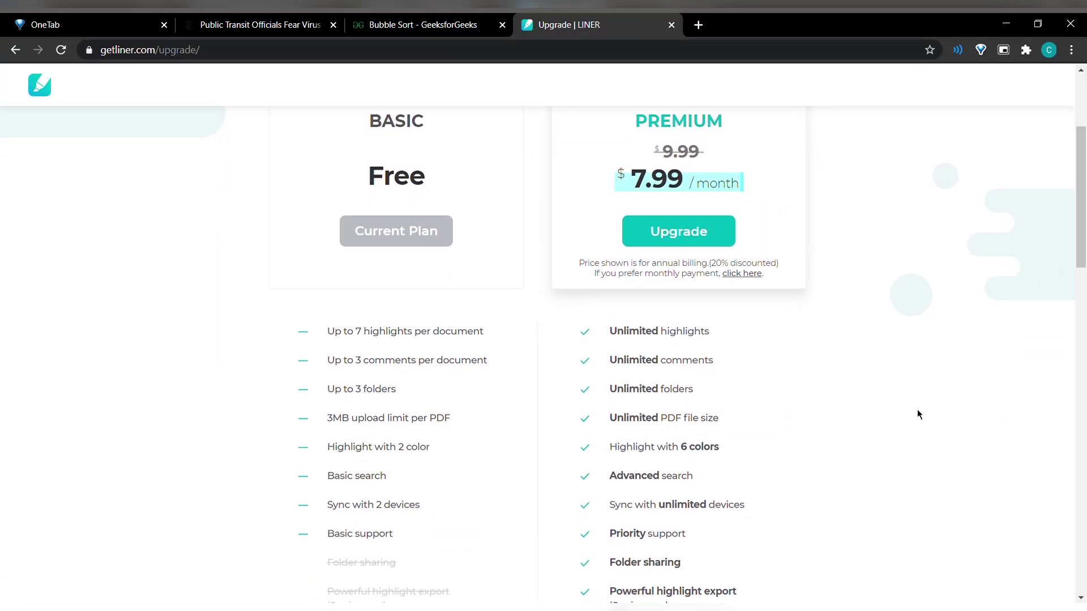
scroll(917, 410, "down", 1)
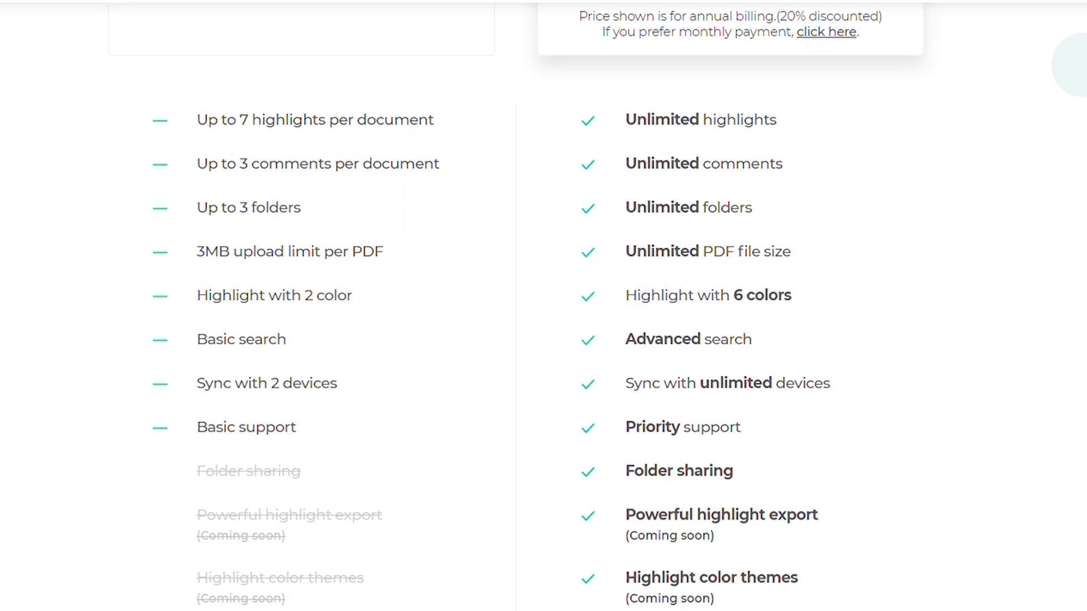
scroll(1076, 496, "down", 2)
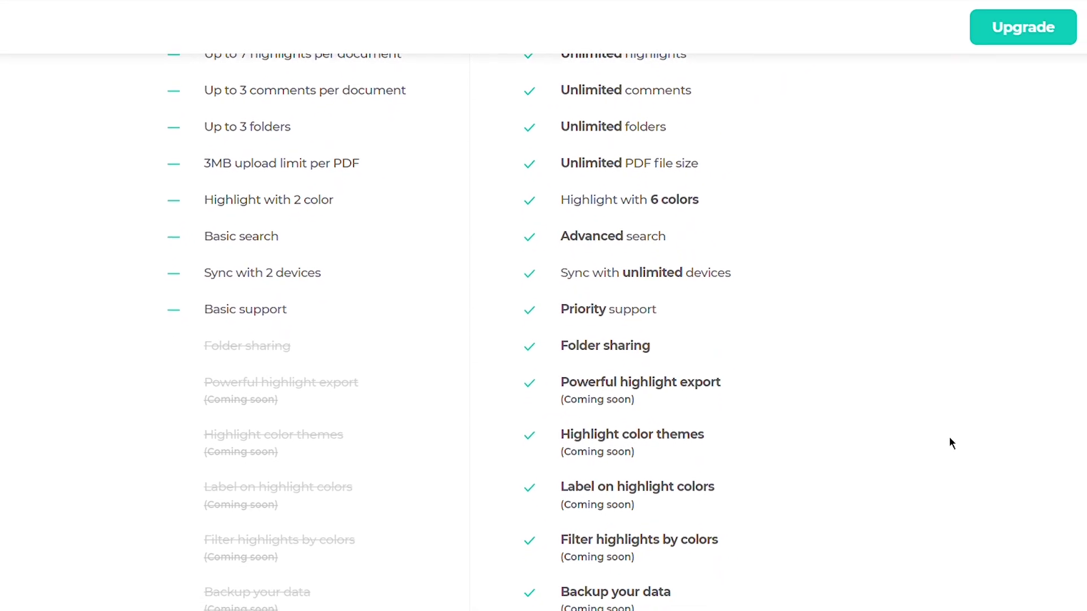
scroll(950, 438, "down", 2)
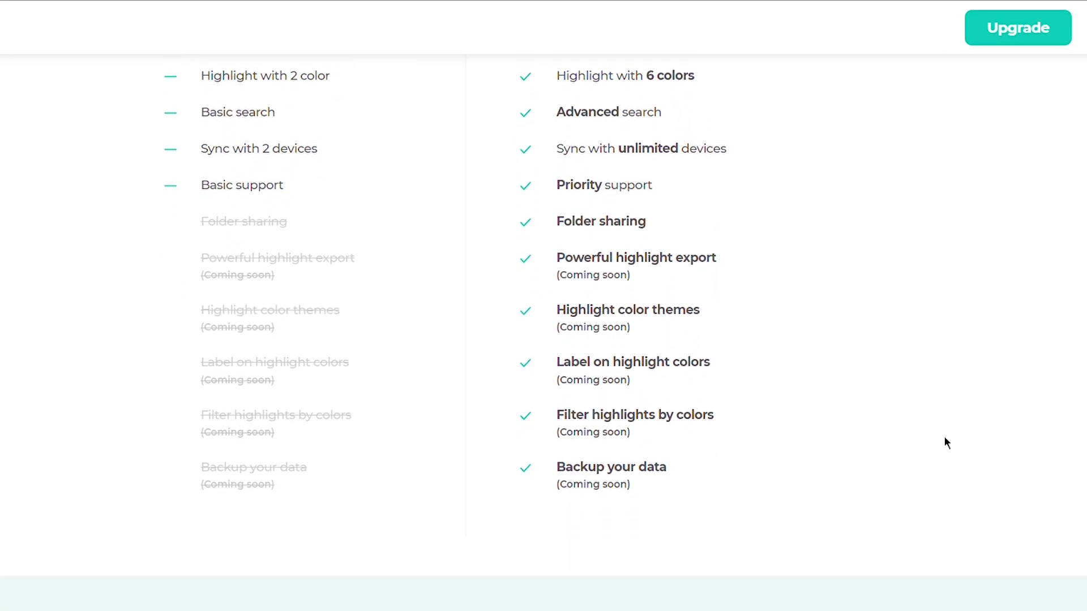
scroll(945, 438, "down", 3)
scroll(945, 437, "down", 3)
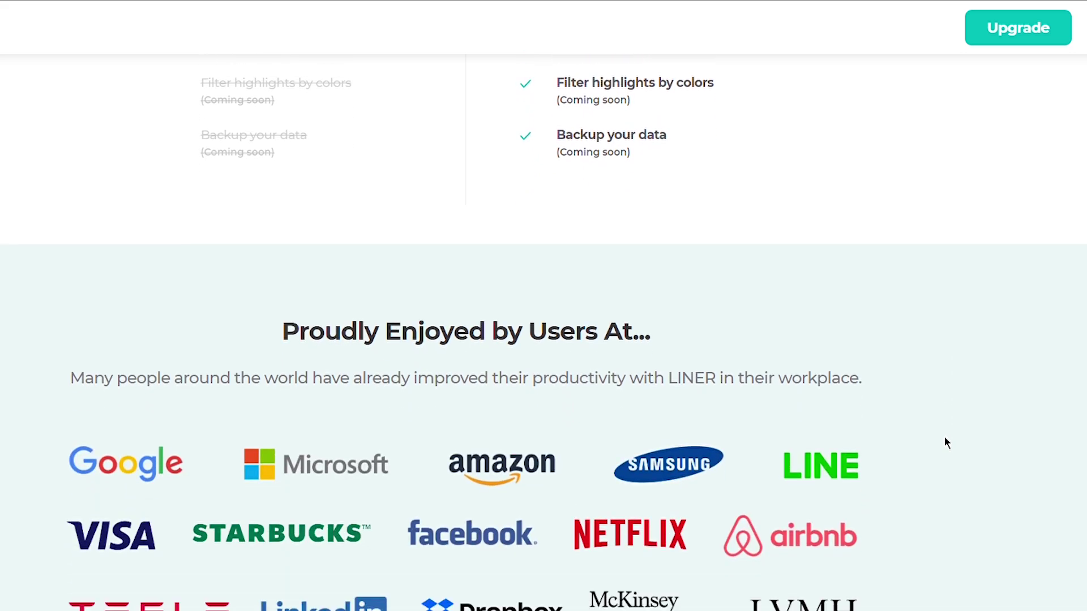
scroll(945, 437, "down", 13)
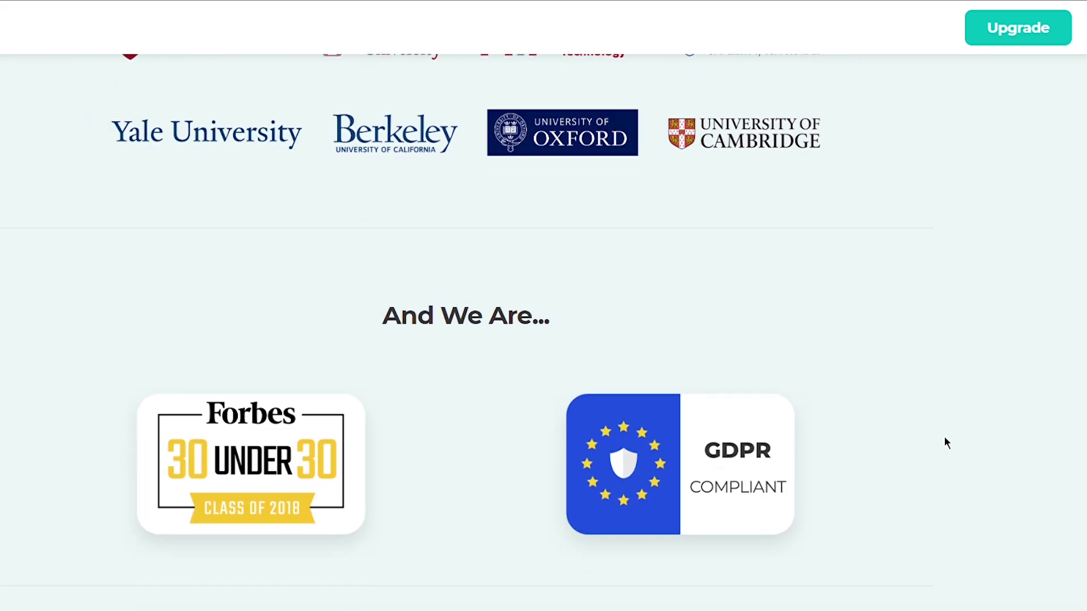
scroll(945, 442, "down", 2)
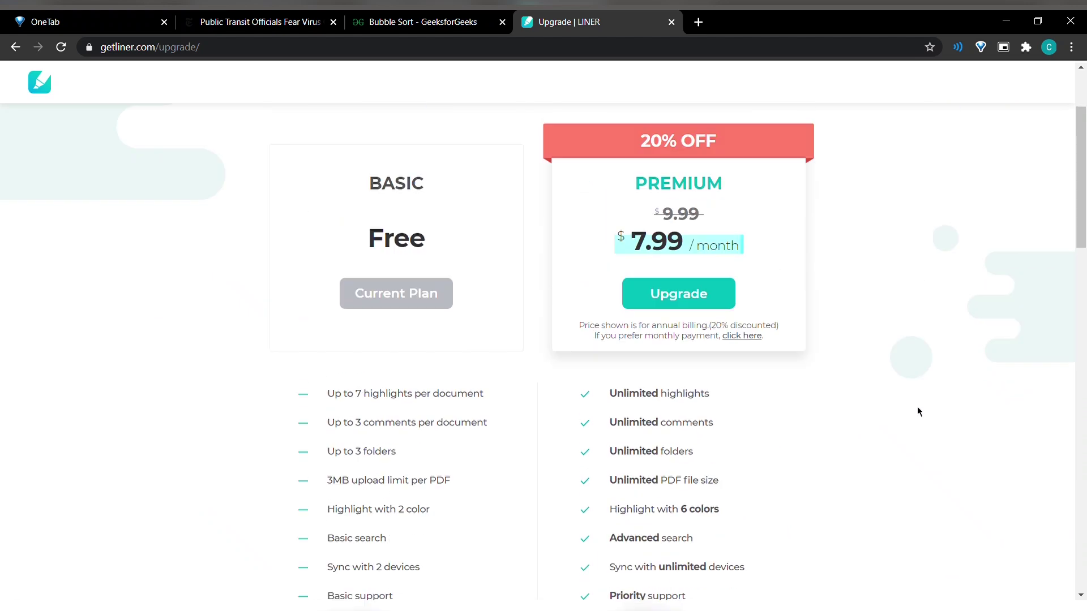
scroll(917, 406, "up", 3)
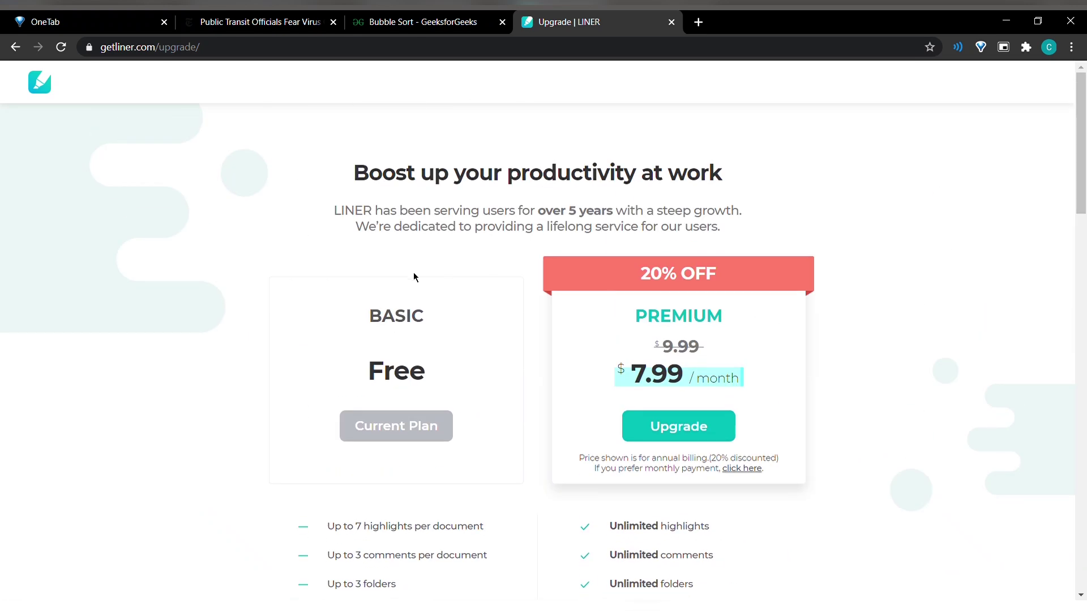
scroll(918, 410, "down", 1)
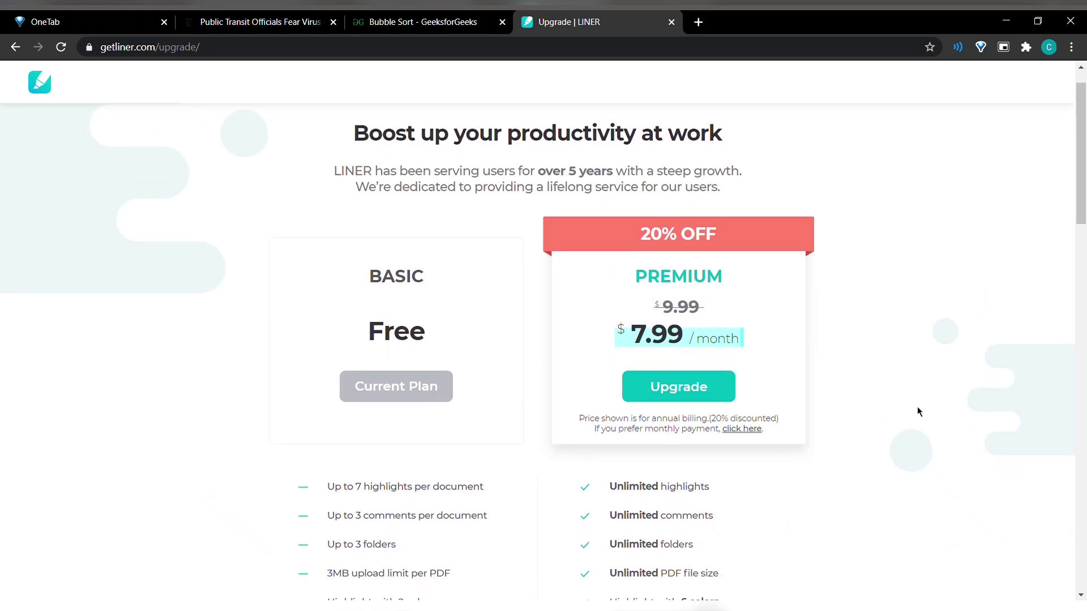
scroll(918, 411, "down", 1)
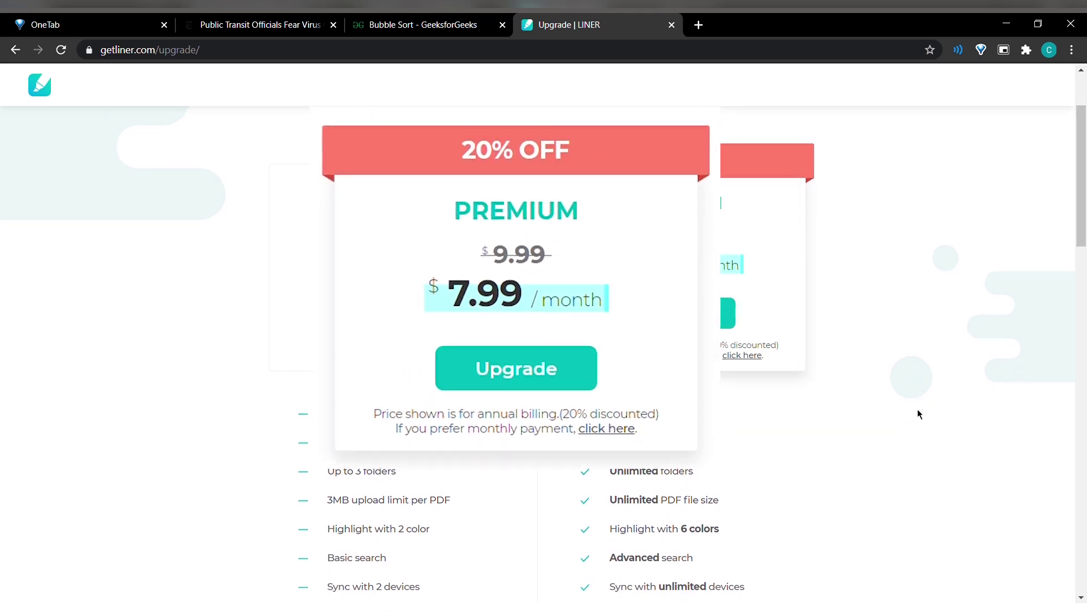
scroll(917, 410, "down", 3)
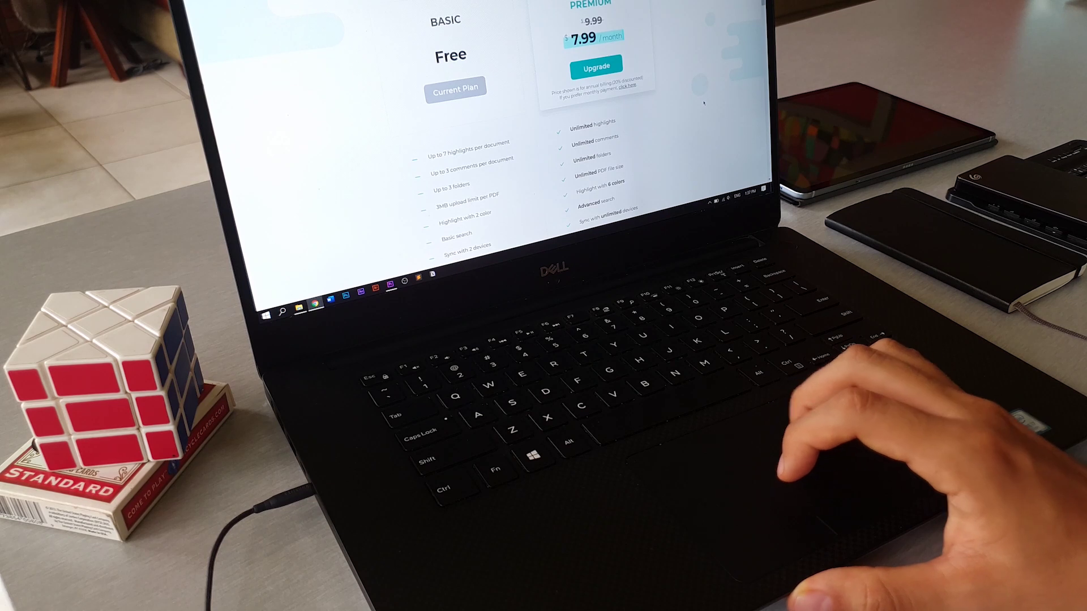
scroll(704, 102, "down", 3)
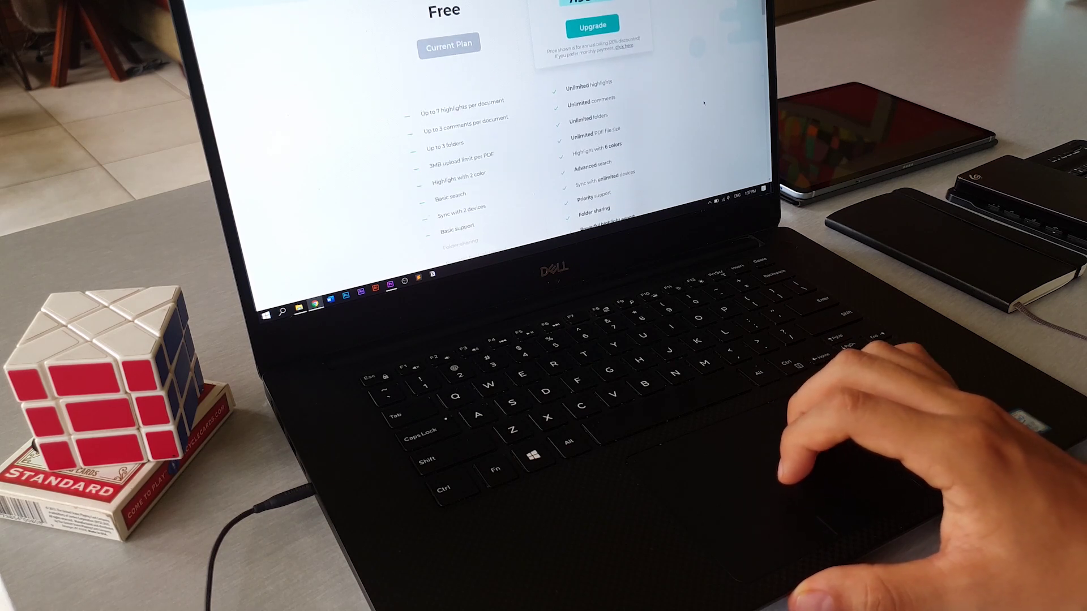
scroll(704, 102, "down", 2)
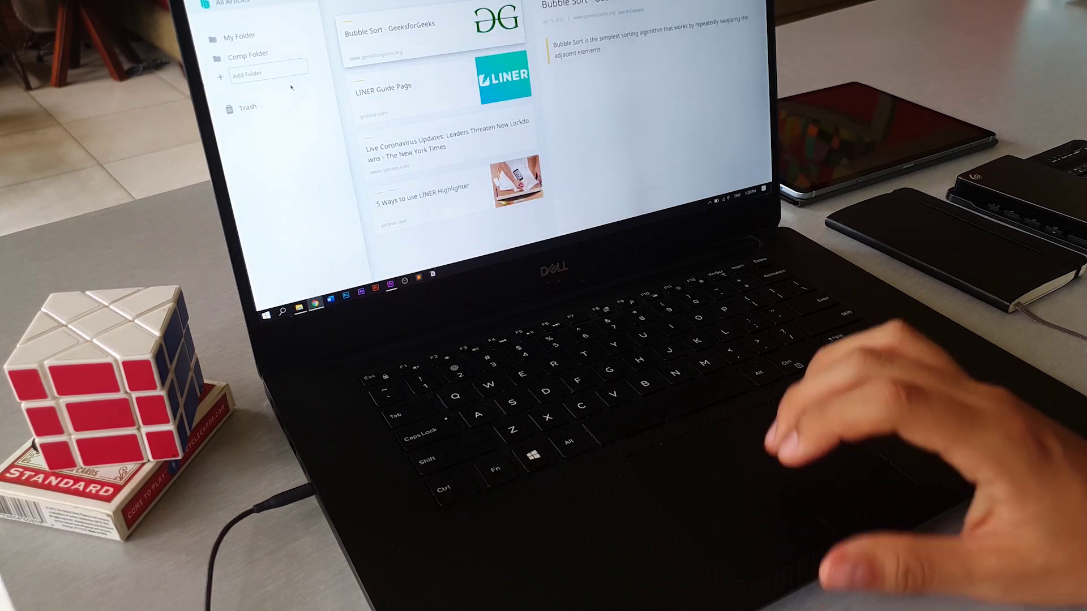
Create a folder named CS, check it, then return to My Folder's article list.
type("CS")
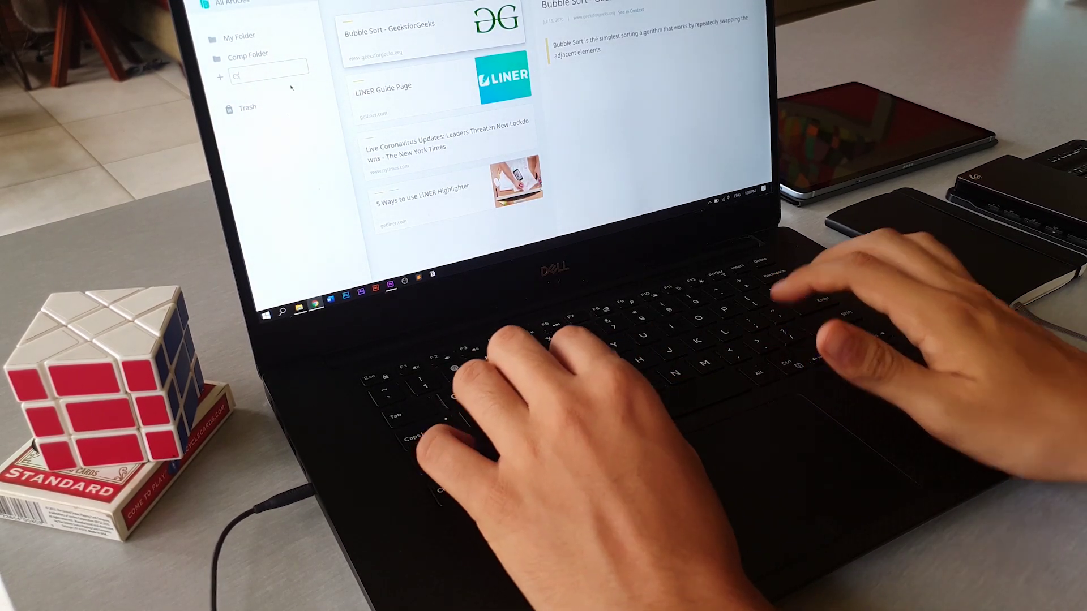
key("Return")
left_click(421, 33)
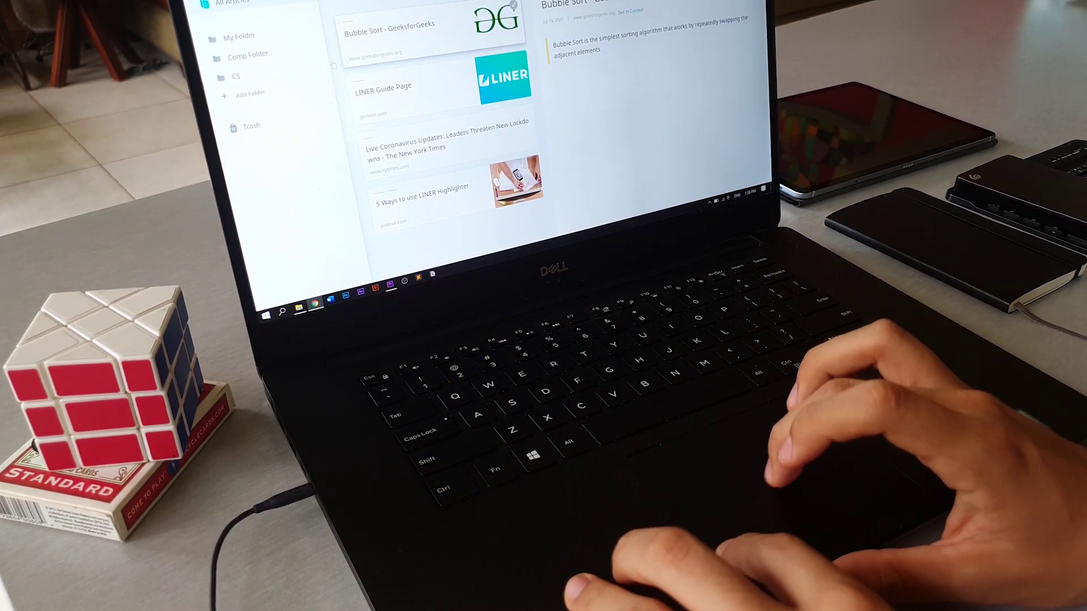
left_click(262, 69)
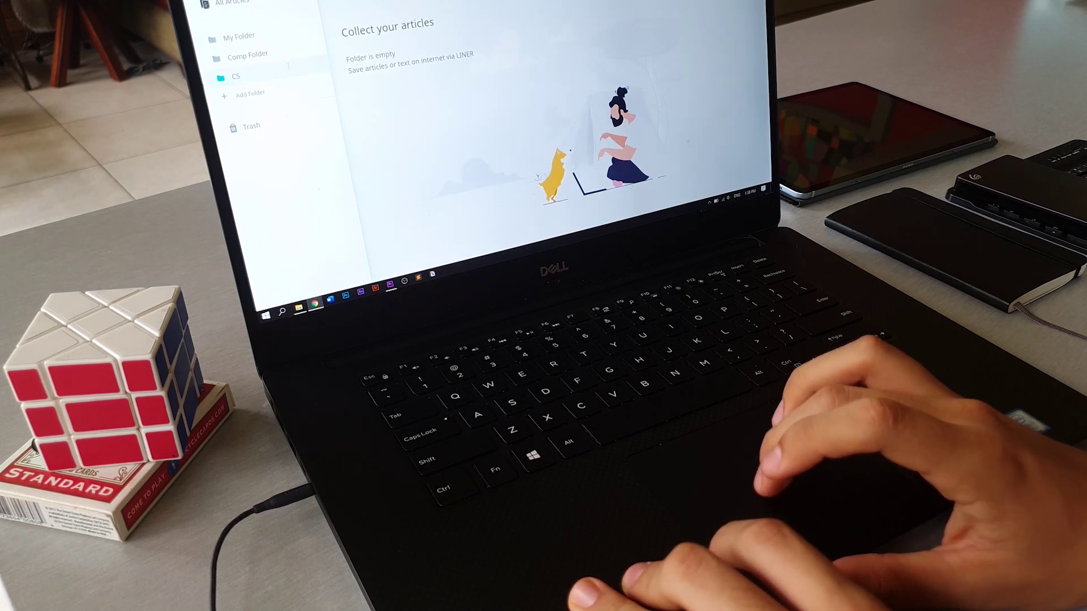
left_click(239, 37)
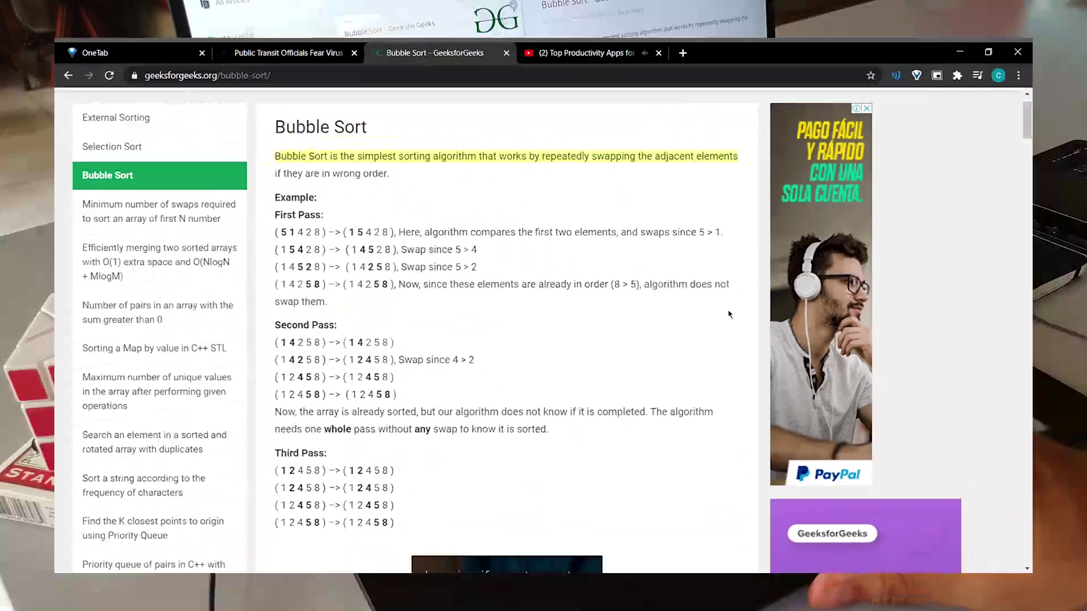
Scroll the Bubble Sort page, then switch over to the YouTube tab.
scroll(730, 315, "up", 1)
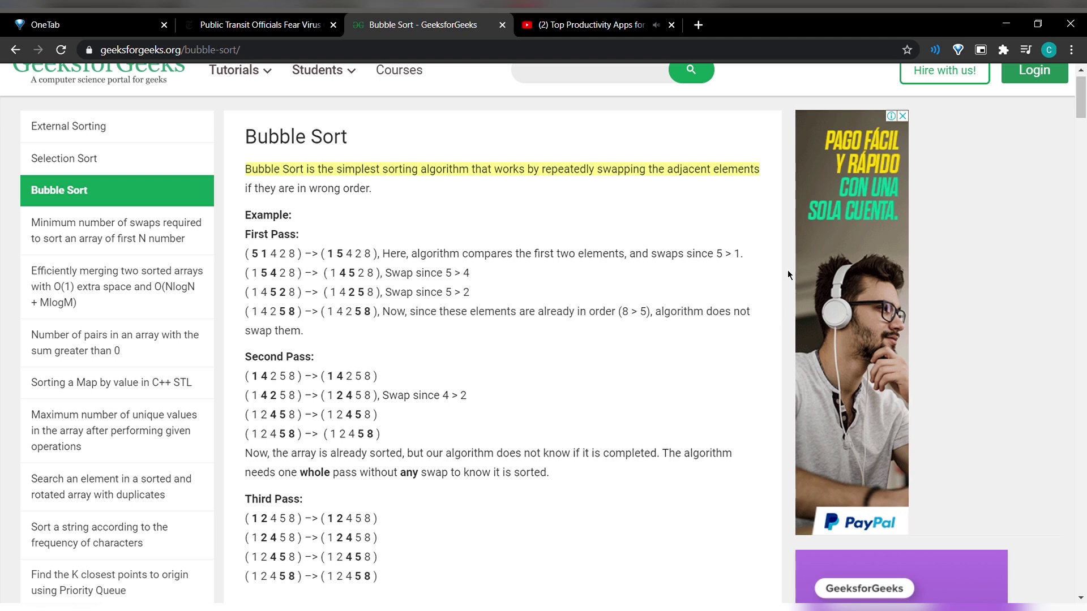
scroll(788, 275, "up", 1)
scroll(787, 270, "down", 3)
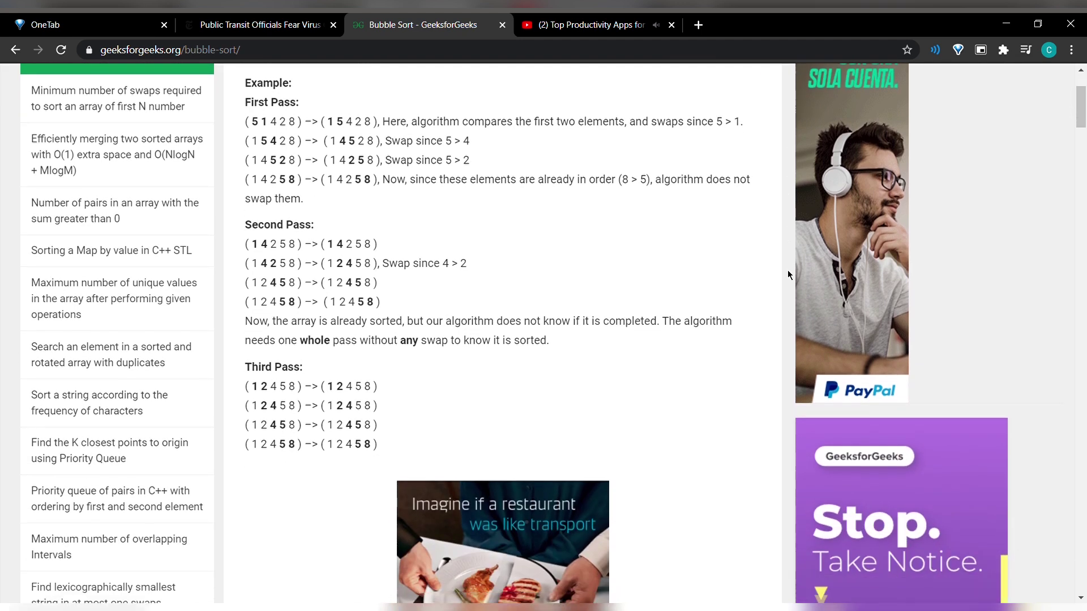
key("ctrl+Tab")
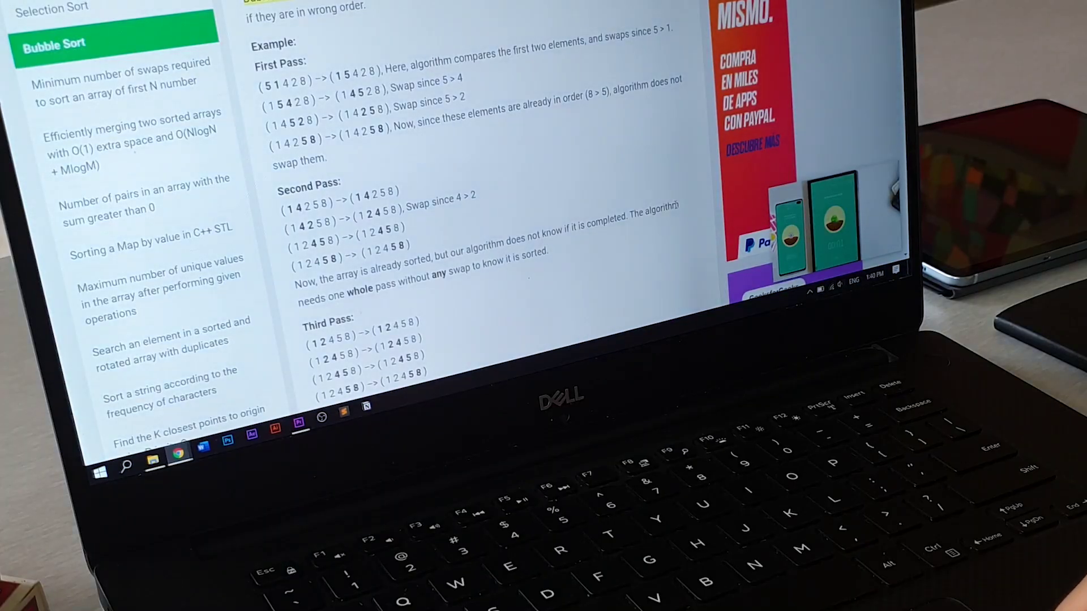
scroll(675, 205, "down", 3)
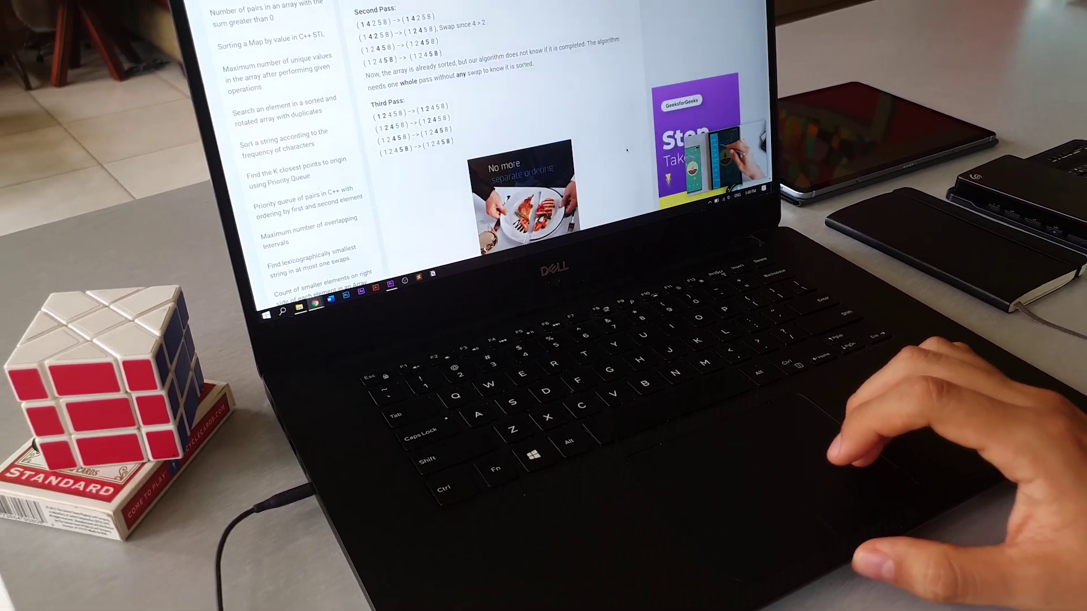
Pop the YouTube video into an enlarged Picture-in-Picture window that stays on top.
key("alt+Tab")
key("i")
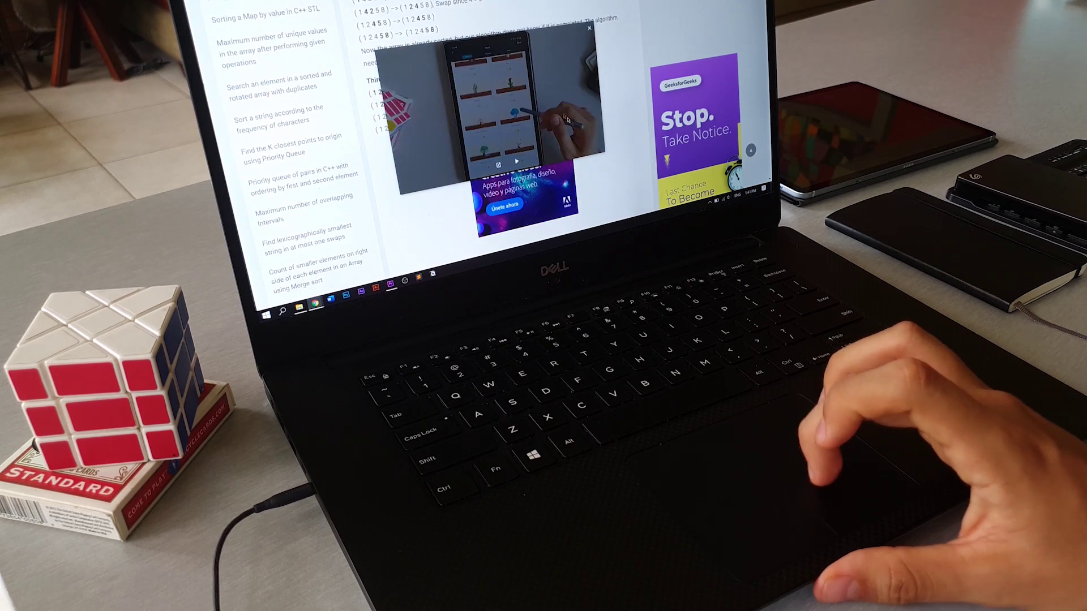
left_click_drag(603, 193, 646, 231)
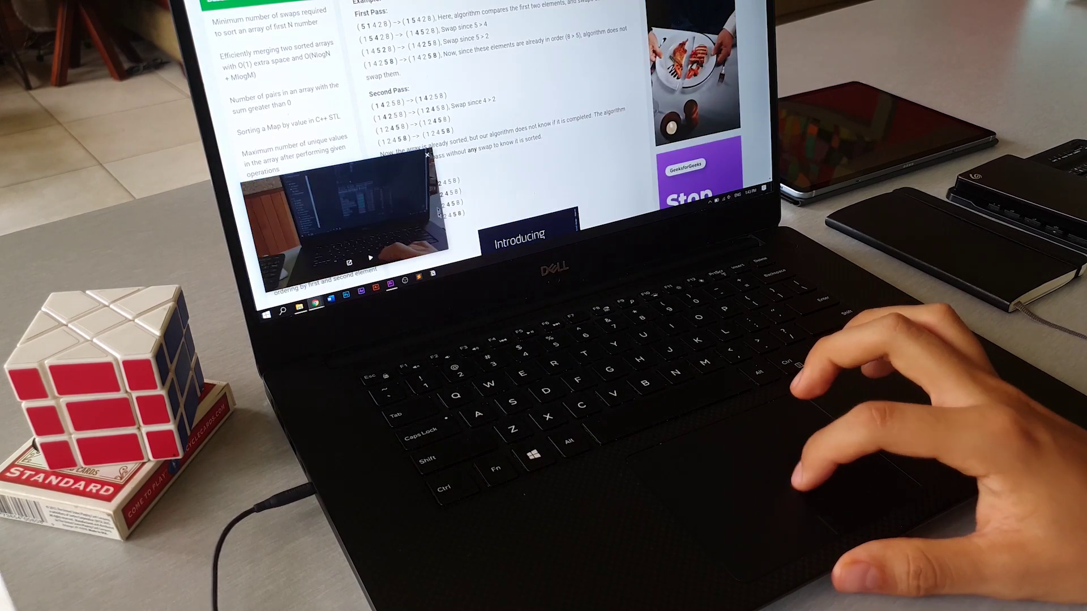
key("alt+Tab")
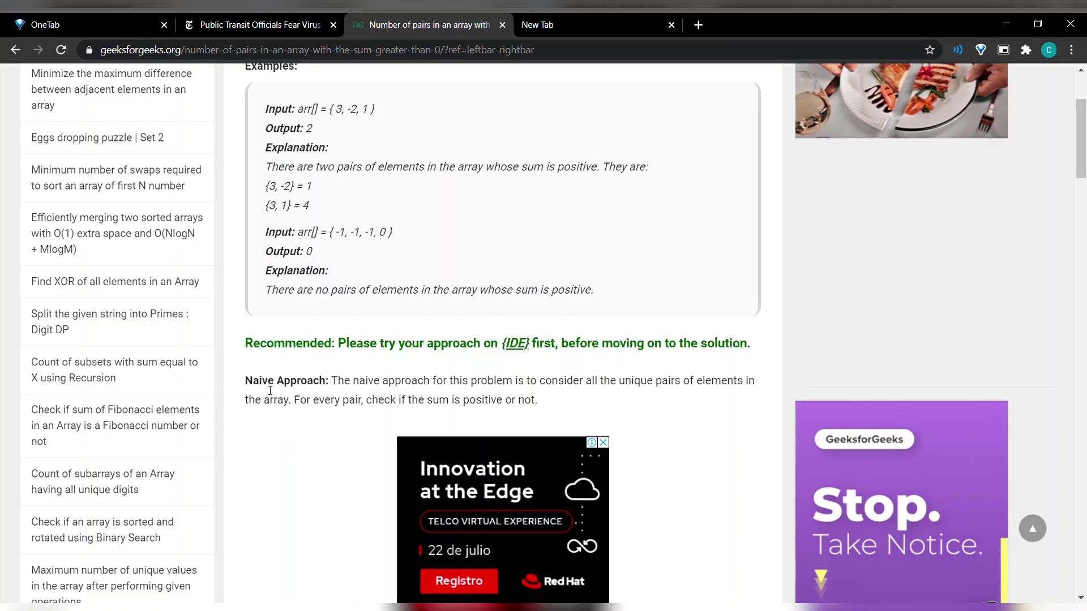
Look up 'Naive' and a Spanish word, then get the full translation of 'distribuye'.
double_click(269, 388)
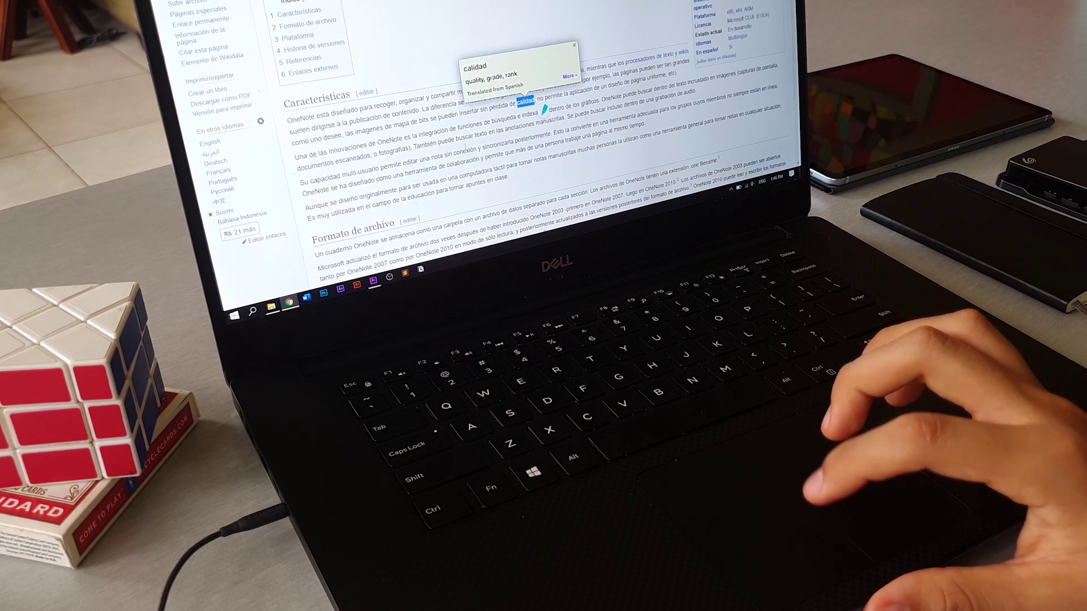
left_click(486, 159)
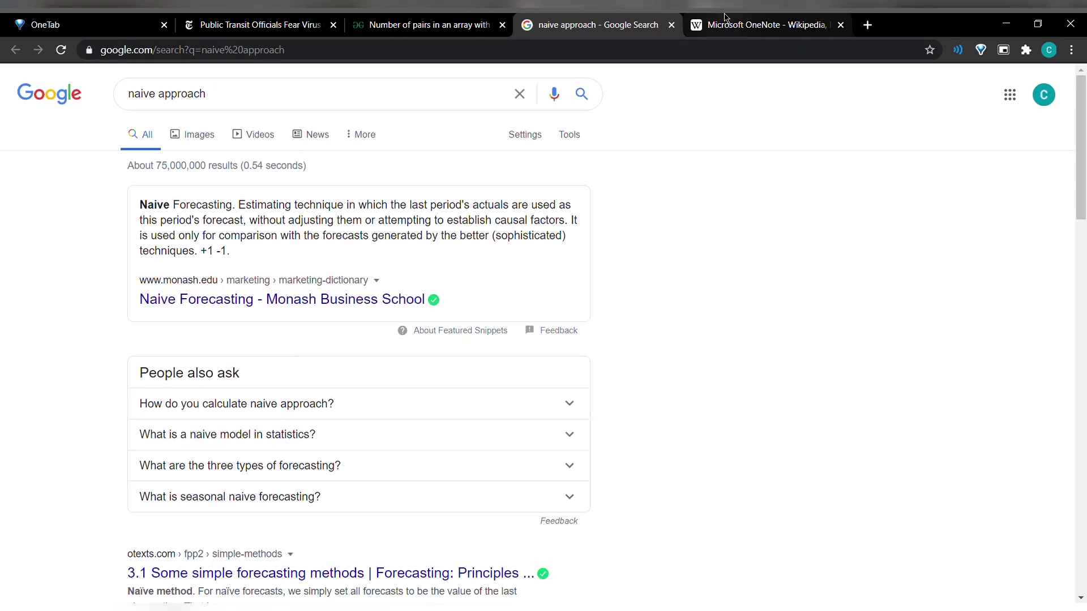
left_click(743, 20)
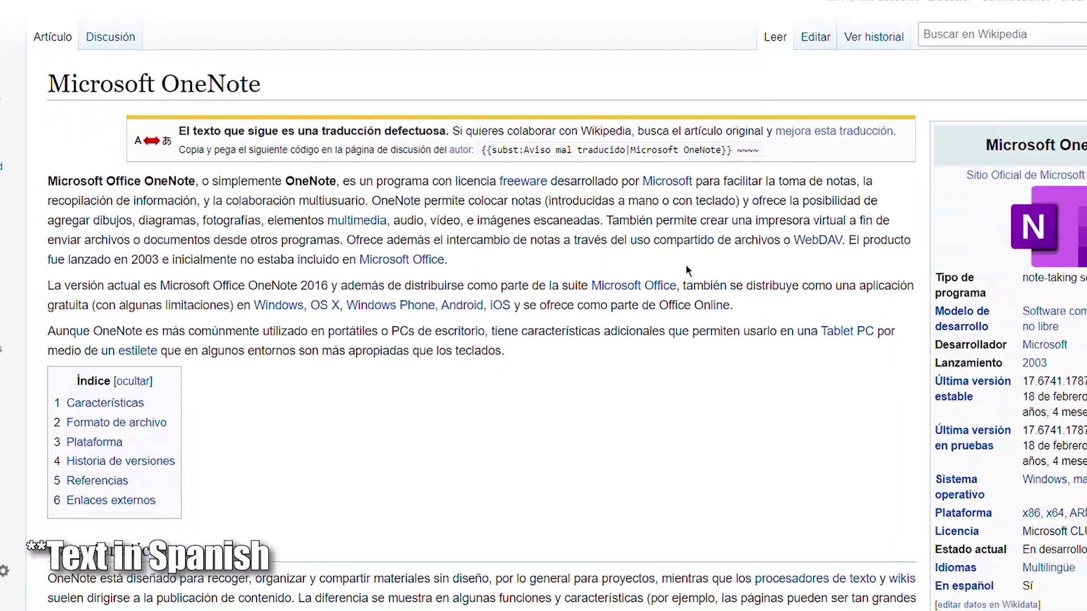
double_click(772, 299)
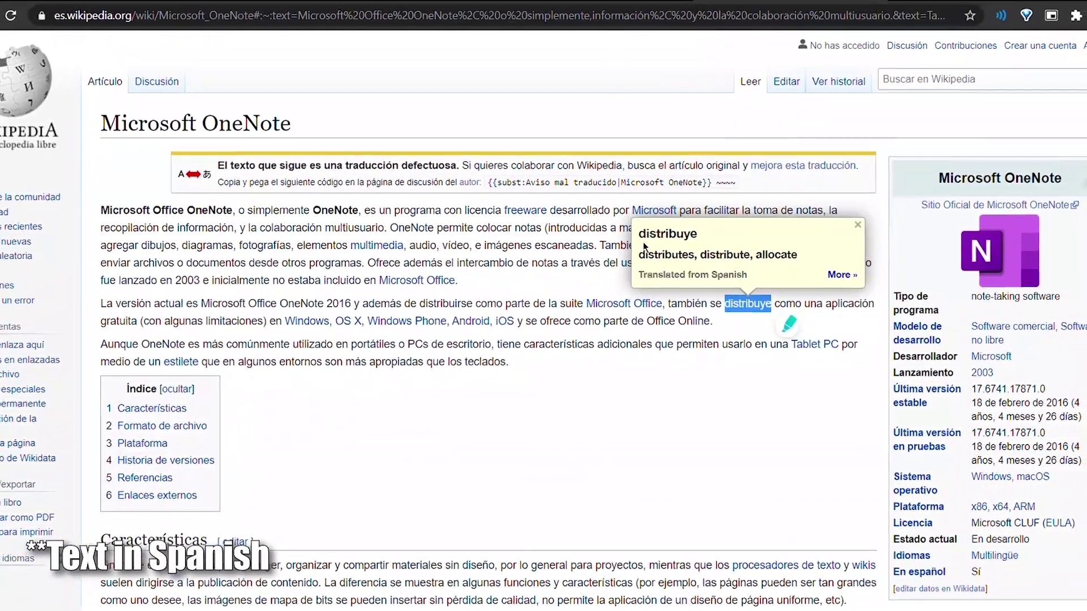
left_click(838, 275)
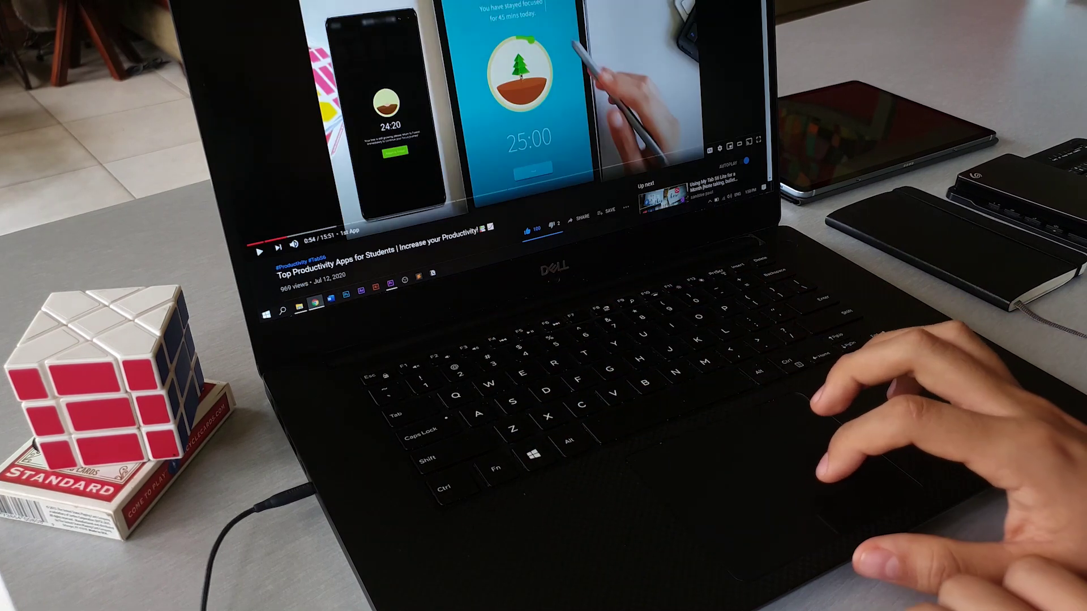
Resume the productivity apps video, then pick the Nebo Review tab in Volume Master.
key("space")
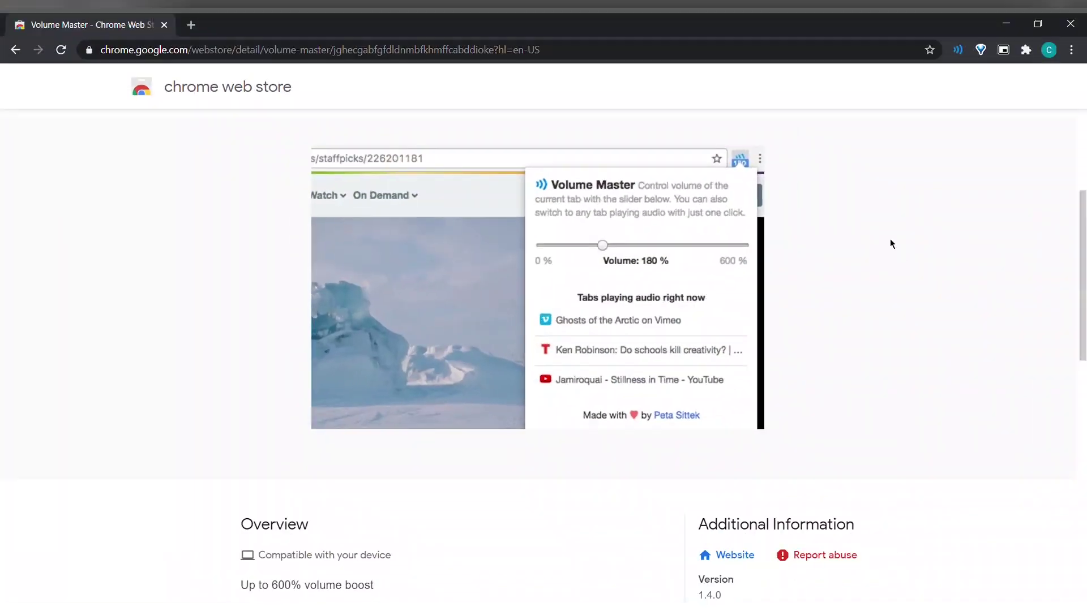
scroll(829, 374, "down", 6)
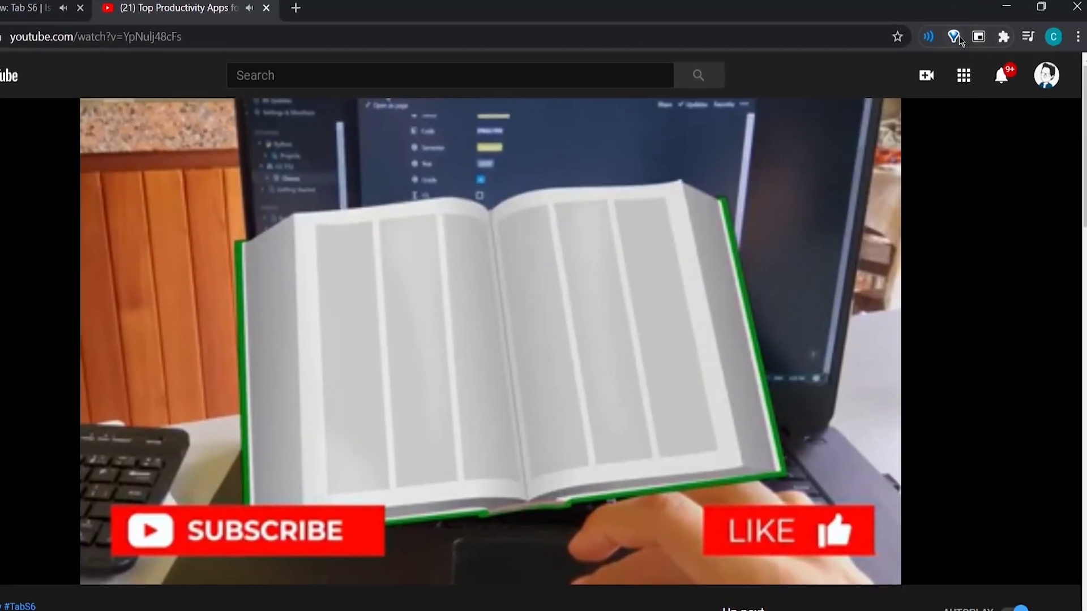
left_click(929, 37)
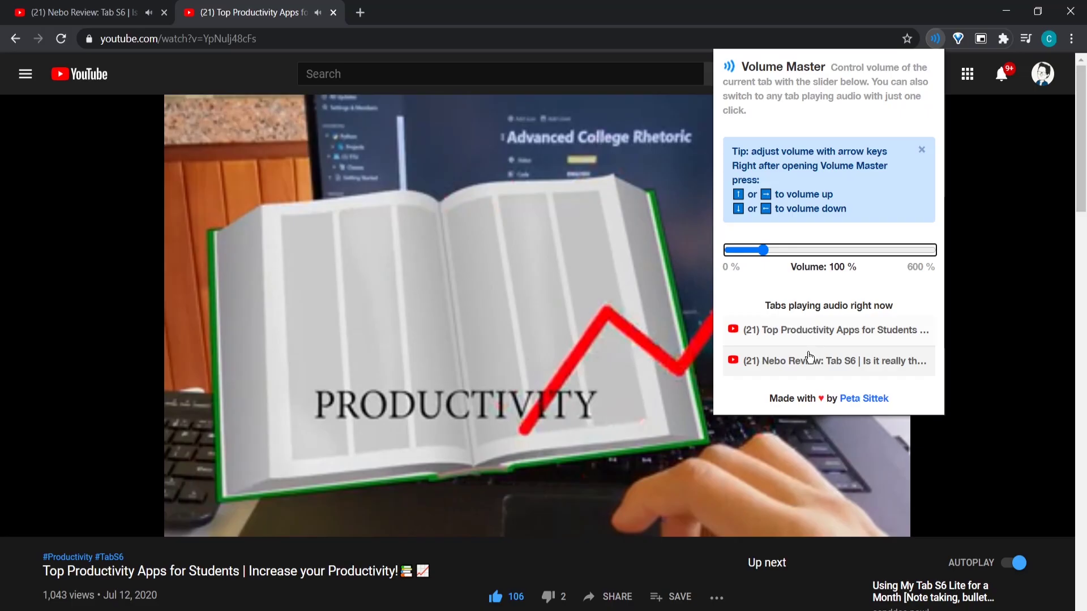
left_click(753, 482)
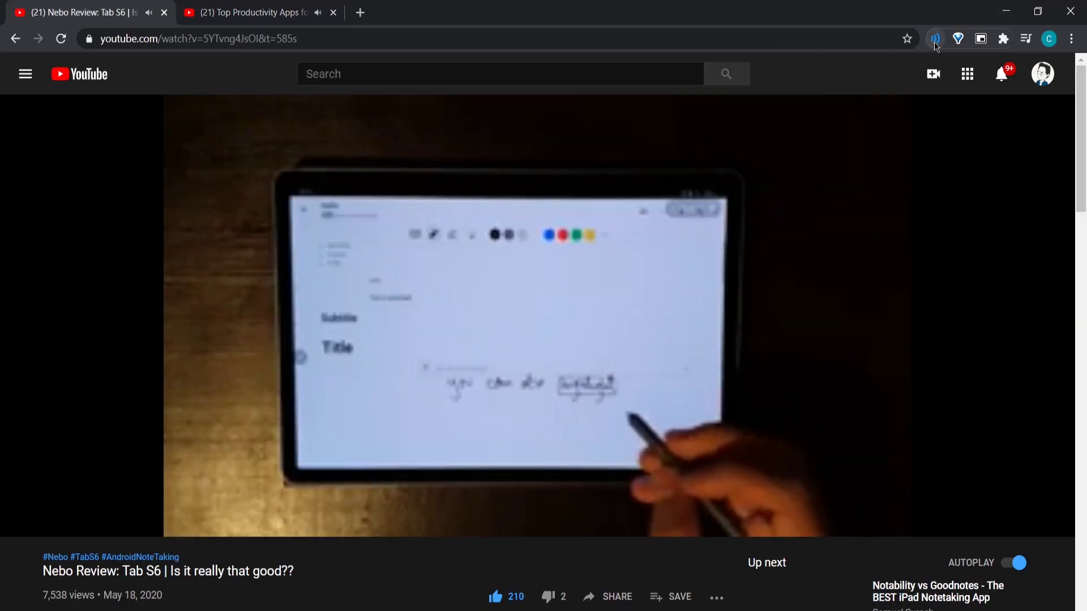
Boost the Nebo Review tab's volume above 100% and fine-tune it with arrow keys.
left_click(935, 38)
left_click_drag(776, 253, 891, 259)
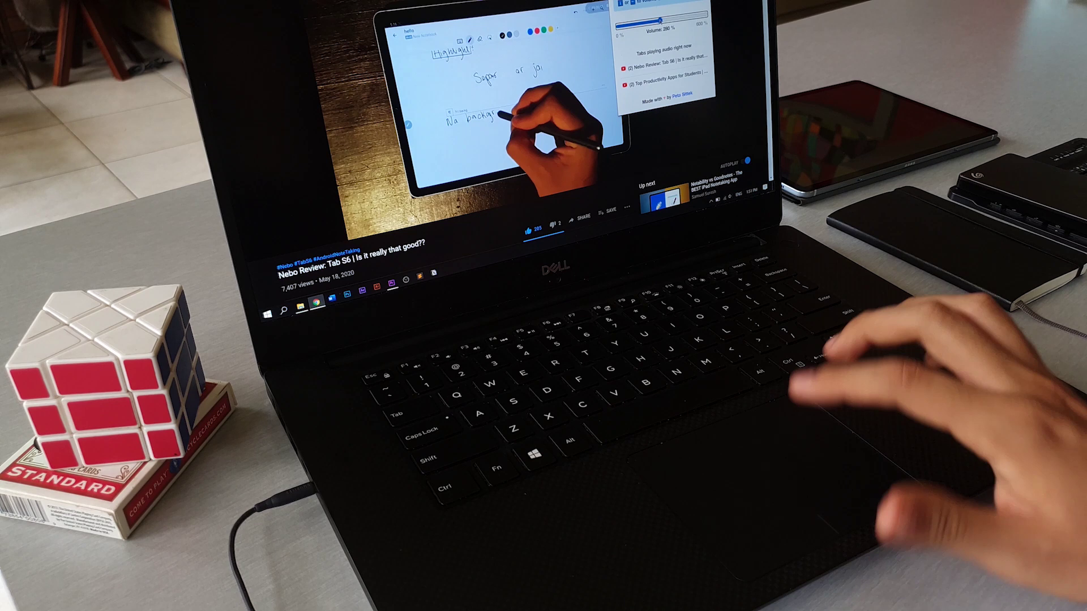
key("Left")
key("Left")
key("Left")
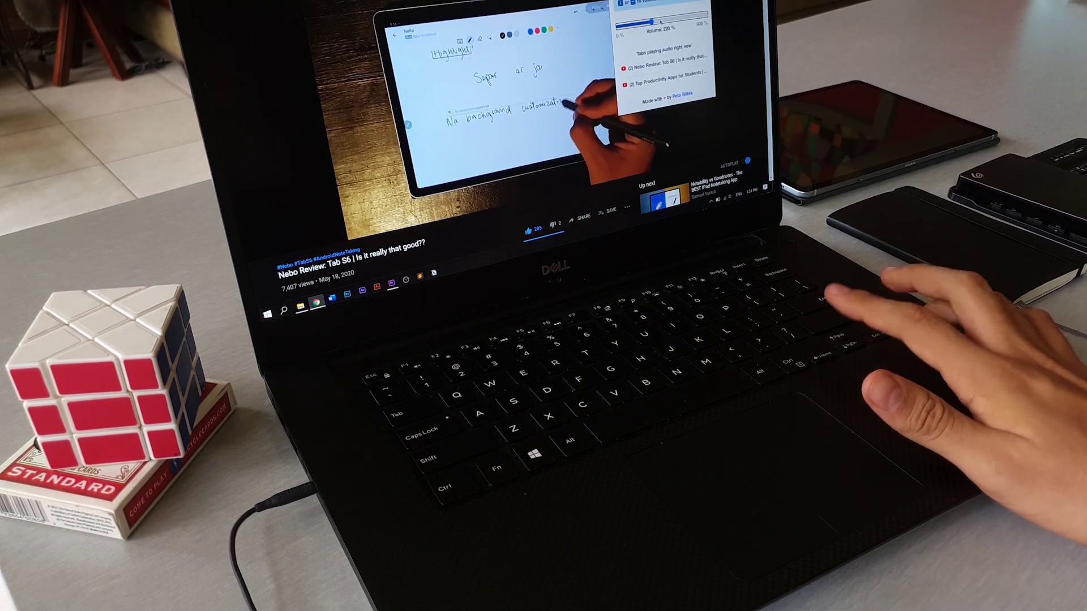
key("Right")
key("Right")
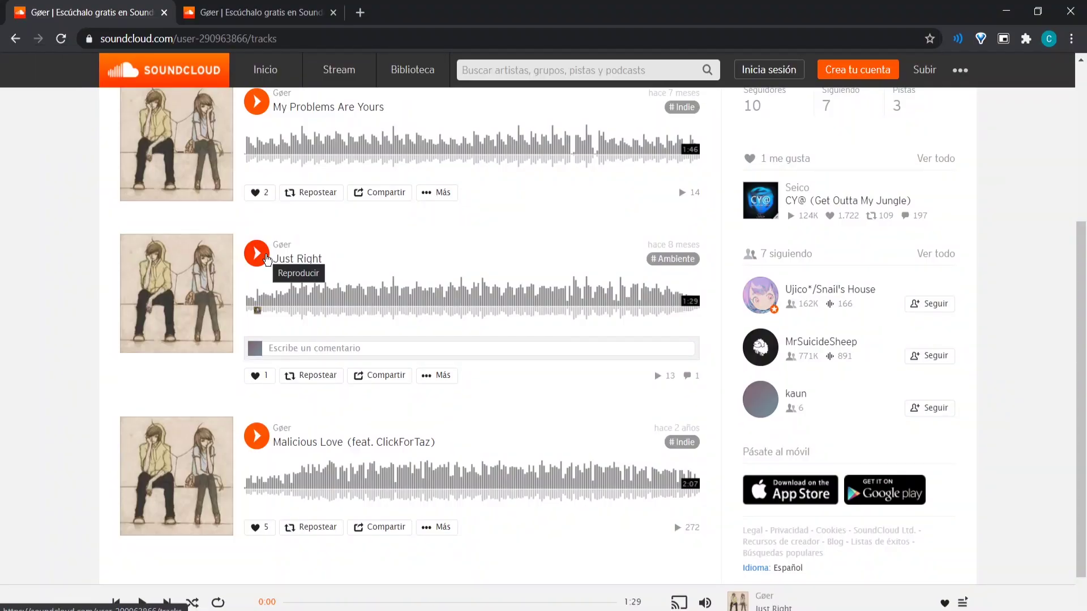
Play Just Right in each window, boosted to 100%, 300% and 600% volume.
left_click(268, 260)
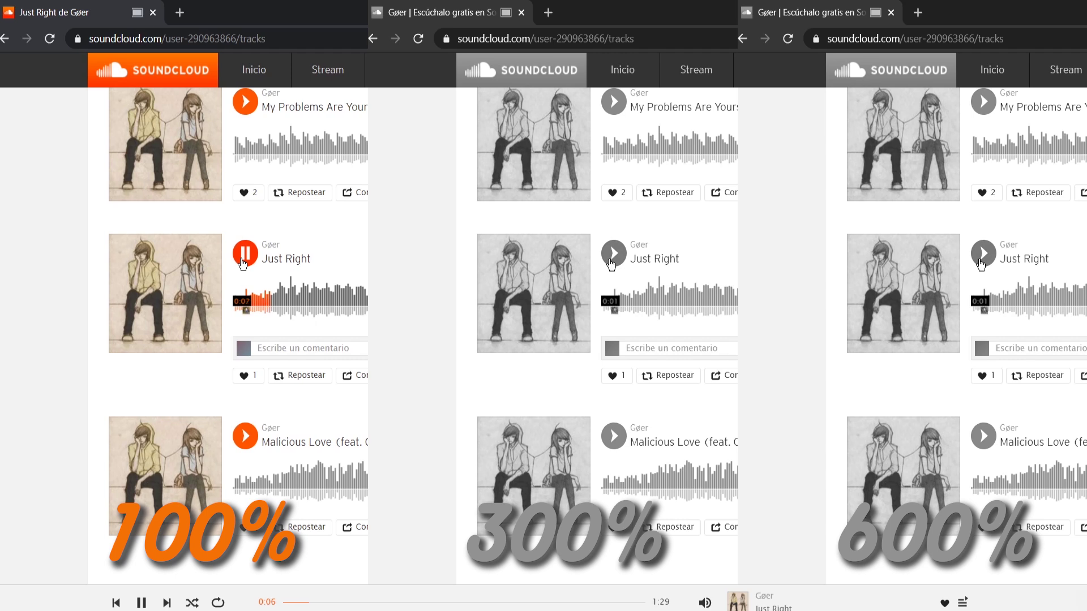
left_click(612, 257)
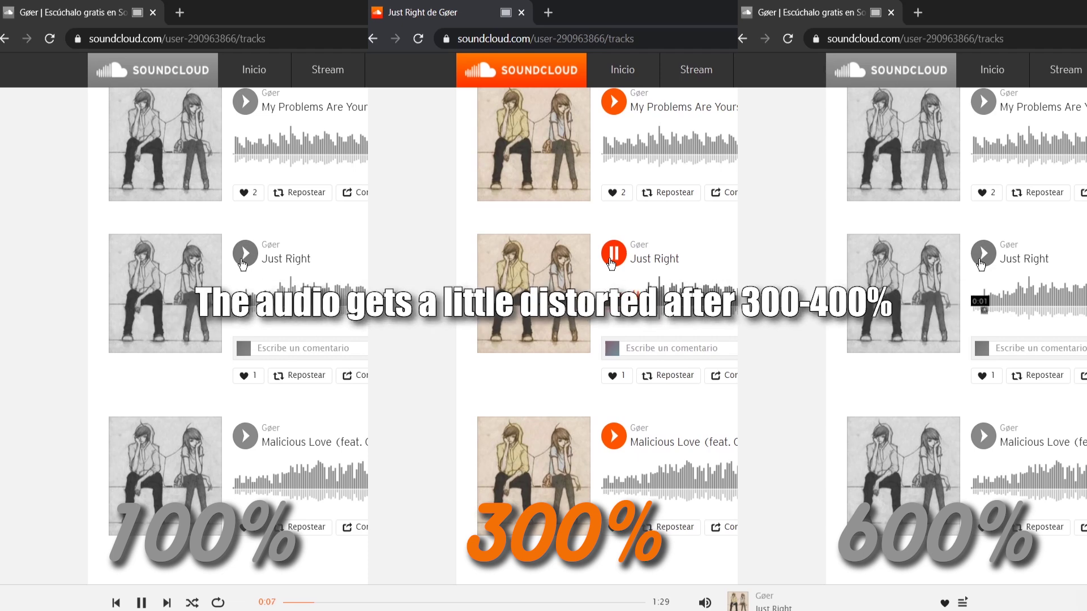
left_click(982, 259)
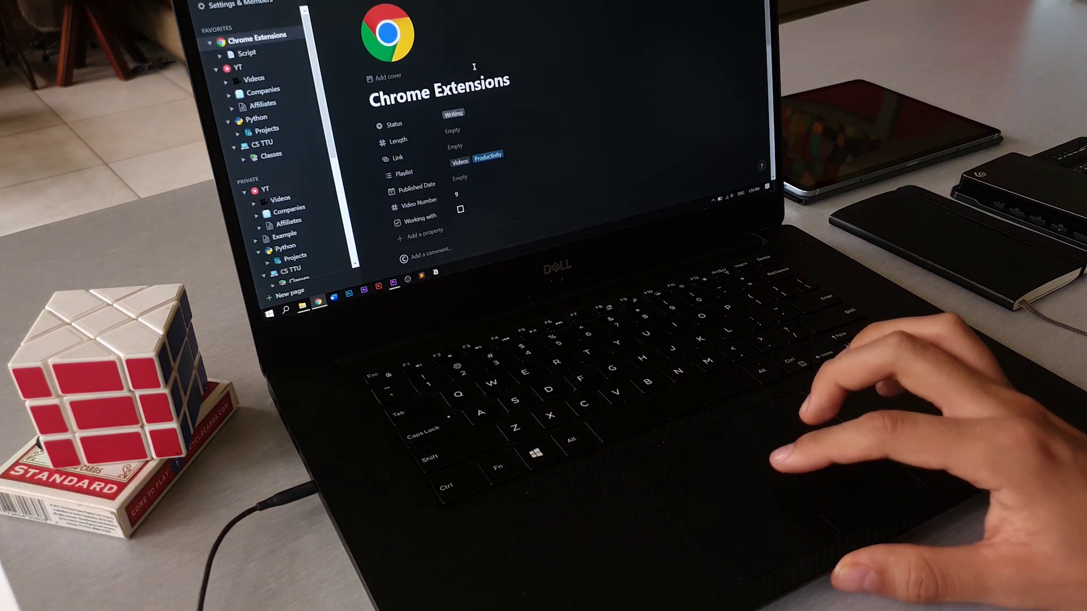
Tick the B-Roll task as done and delete the 'Forest (bonus)' bullet.
scroll(474, 67, "down", 5)
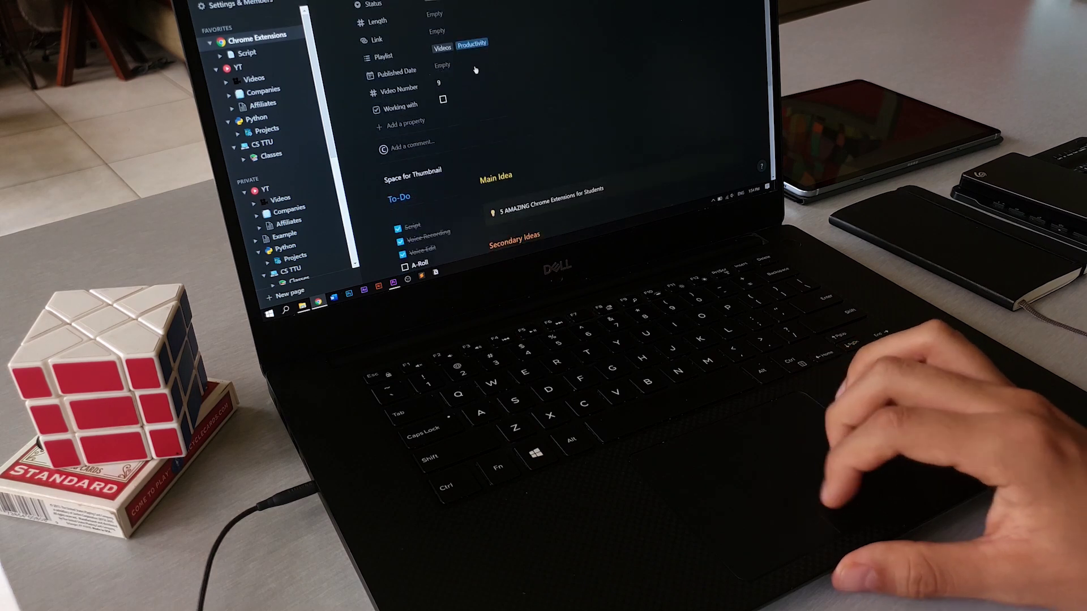
left_click(380, 134)
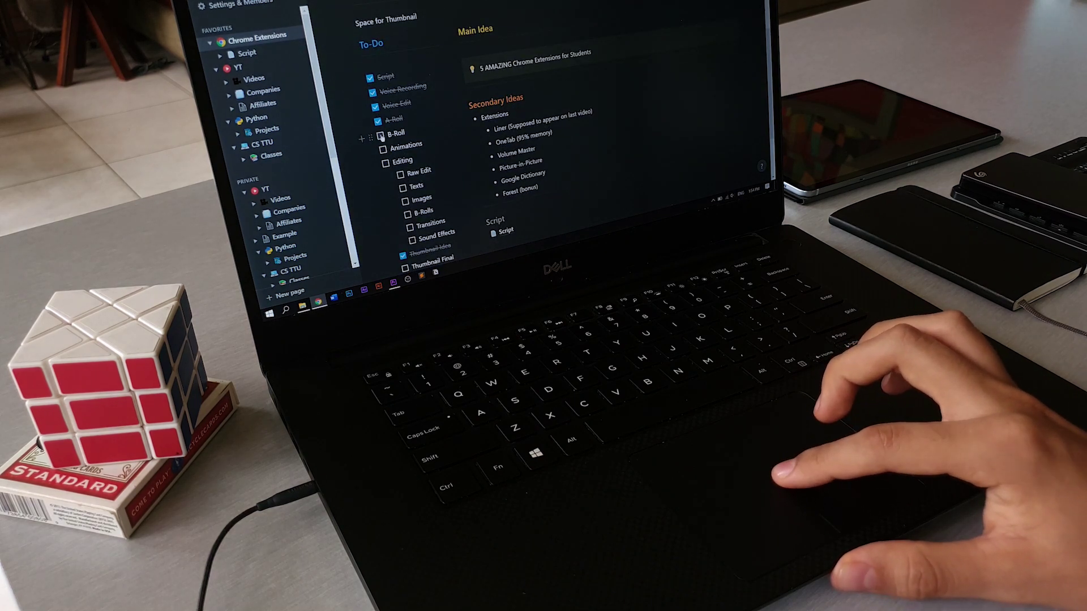
scroll(510, 130, "down", 2)
left_click(533, 143)
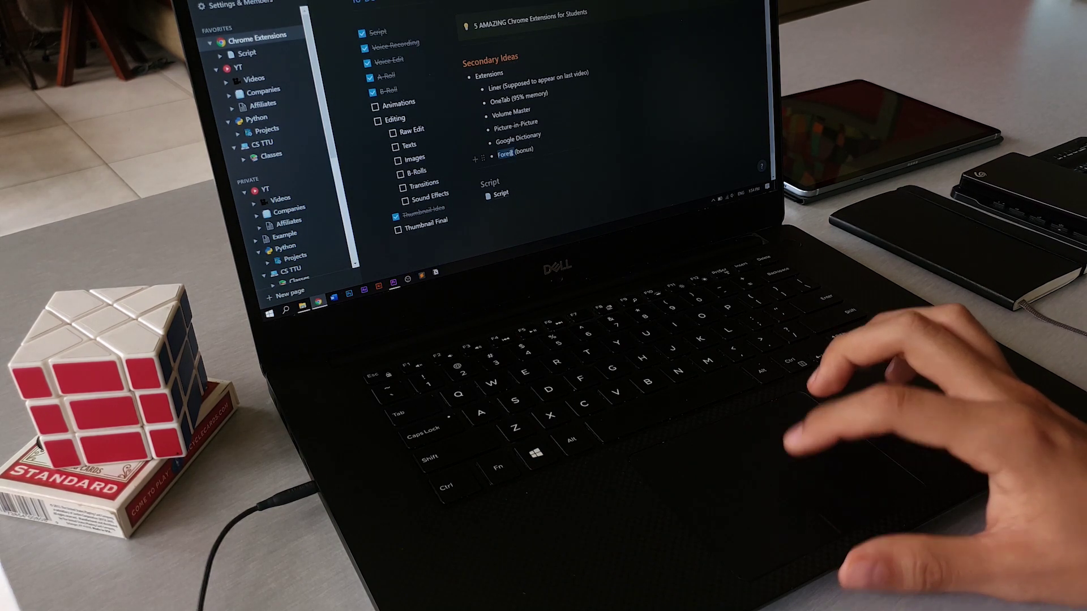
key("BackSpace")
key("BackSpace")
key("BackSpace")
key("BackSpace")
key("BackSpace")
key("BackSpace")
key("BackSpace")
key("BackSpace")
key("BackSpace")
key("BackSpace")
key("BackSpace")
key("BackSpace")
key("BackSpace")
key("BackSpace")
key("BackSpace")
key("BackSpace")
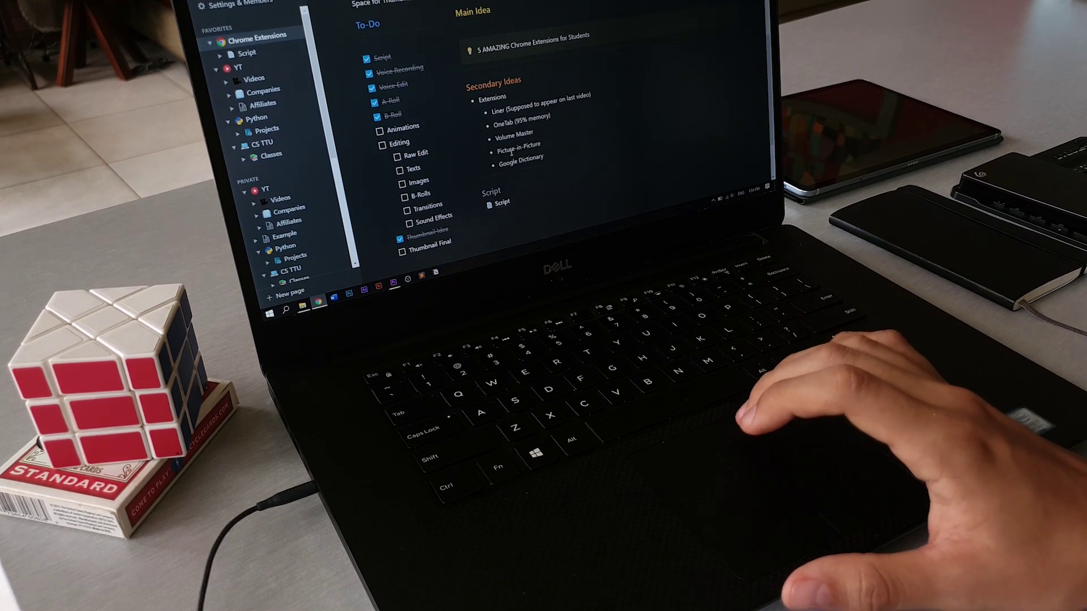
Go to the YT page and open the creator's Instagram profile in a new tab.
scroll(509, 141, "up", 5)
left_click(252, 67)
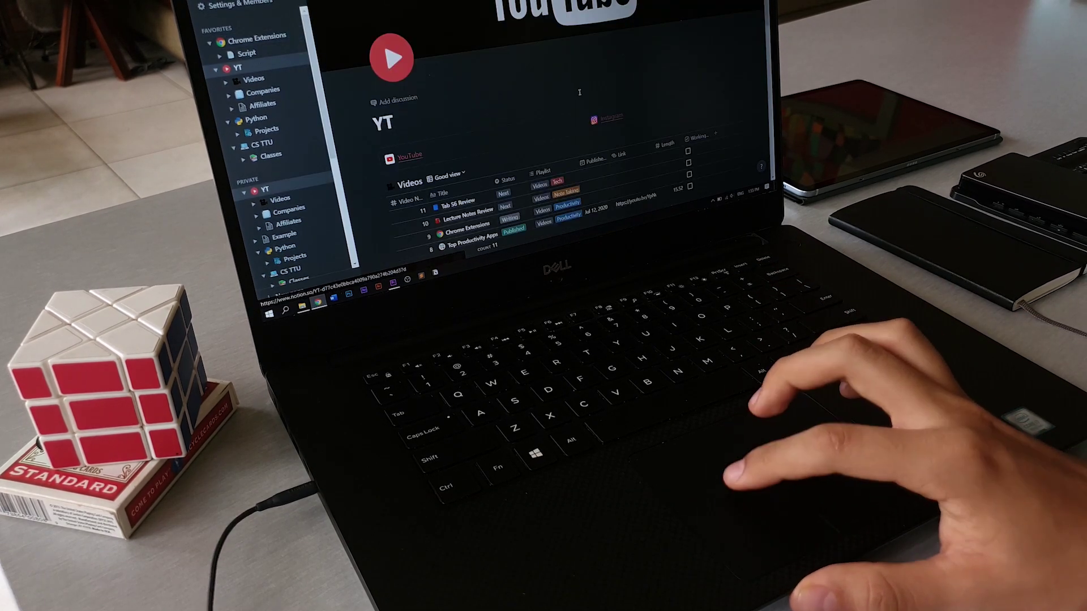
left_click(607, 117)
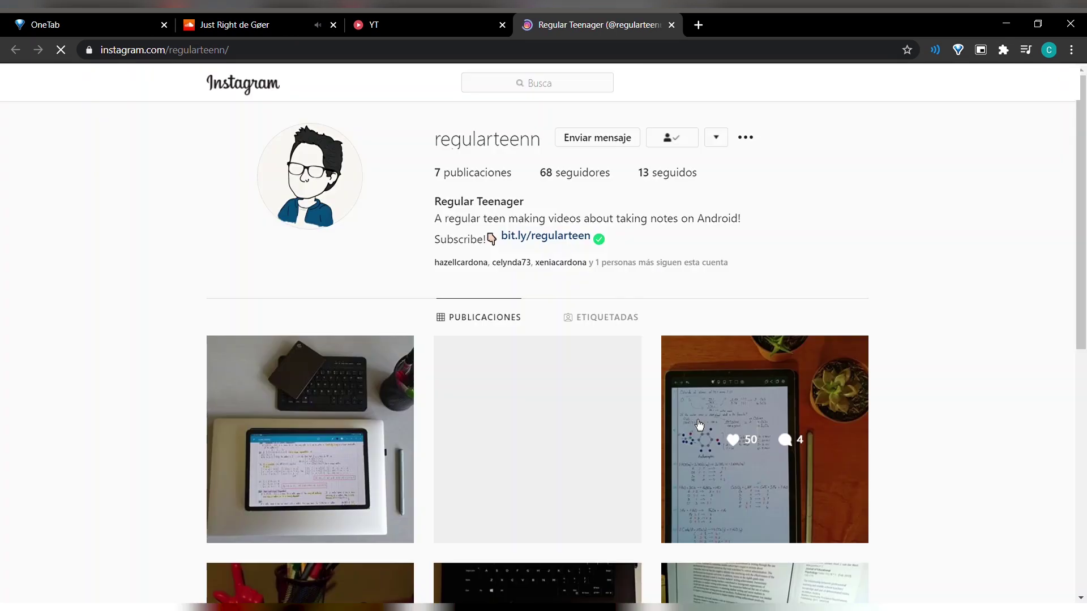
Scroll through the creator's 7 tablet note-taking posts down to the page footer.
scroll(911, 427, "down", 3)
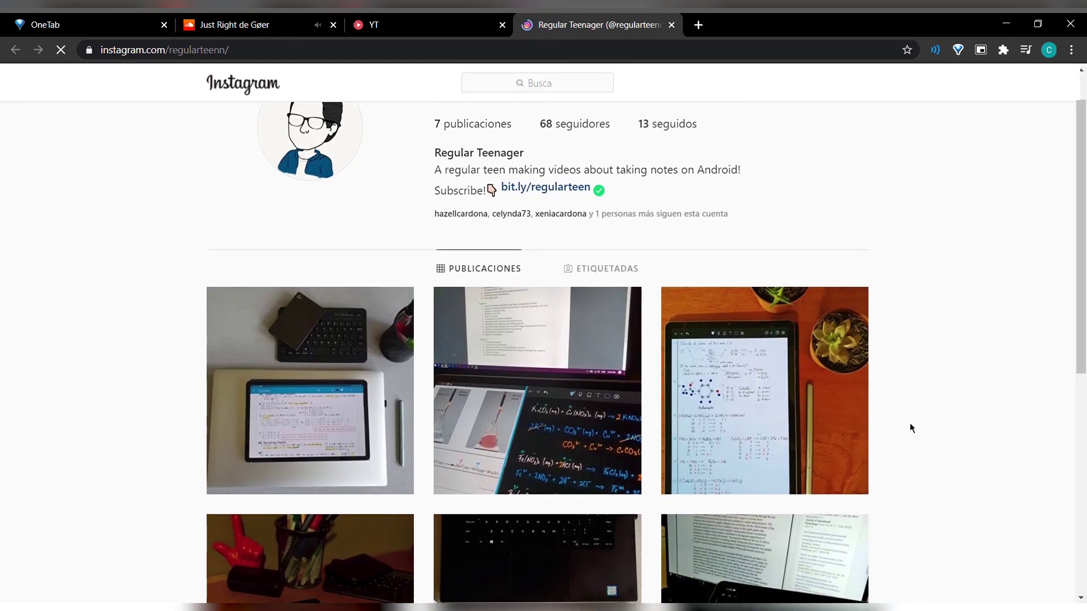
scroll(911, 424, "down", 4)
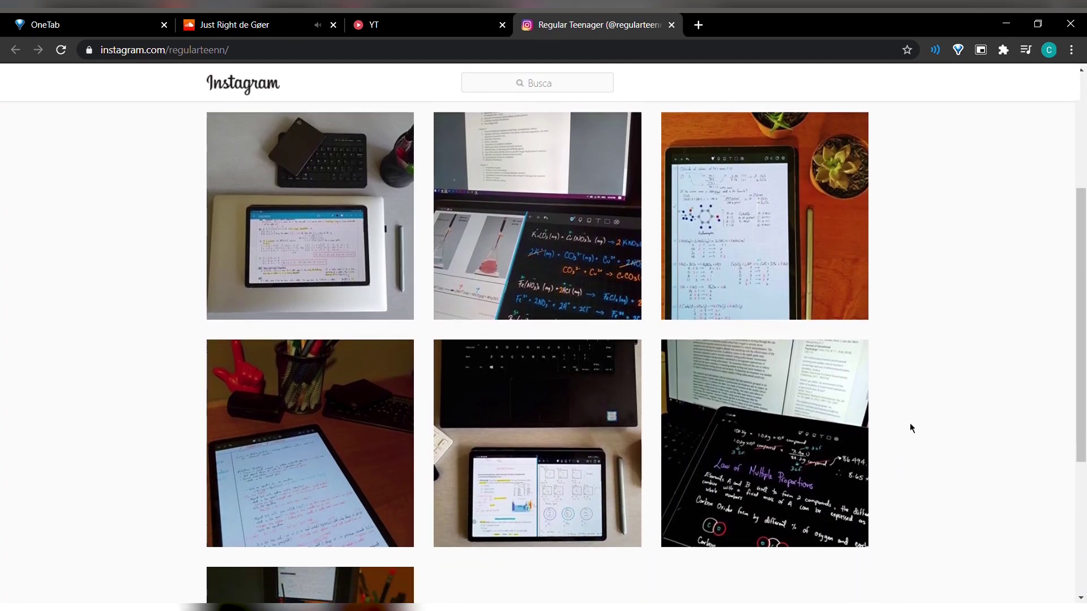
scroll(909, 423, "down", 1)
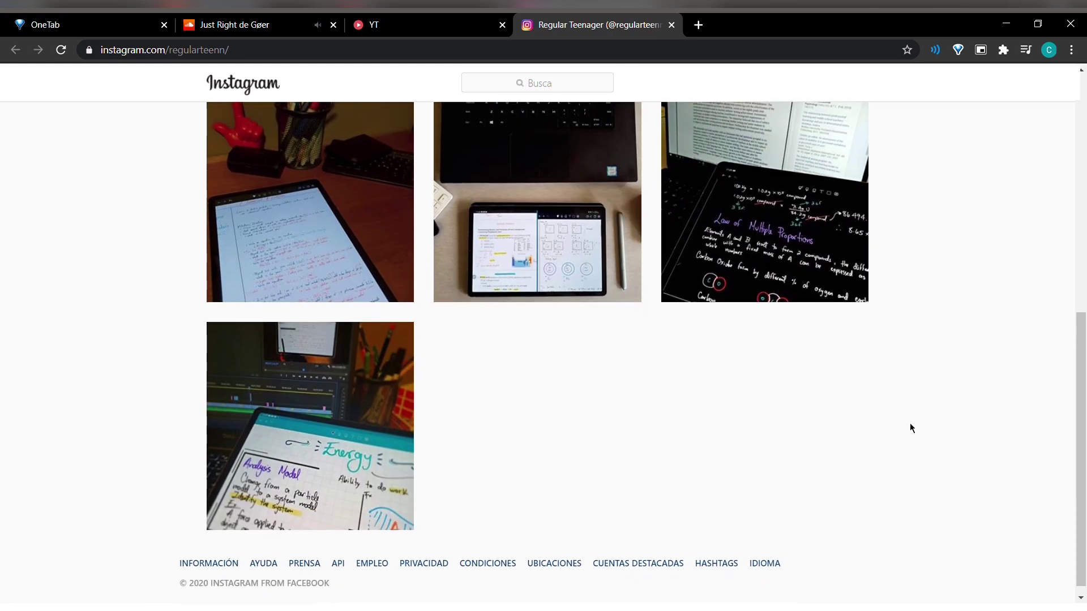